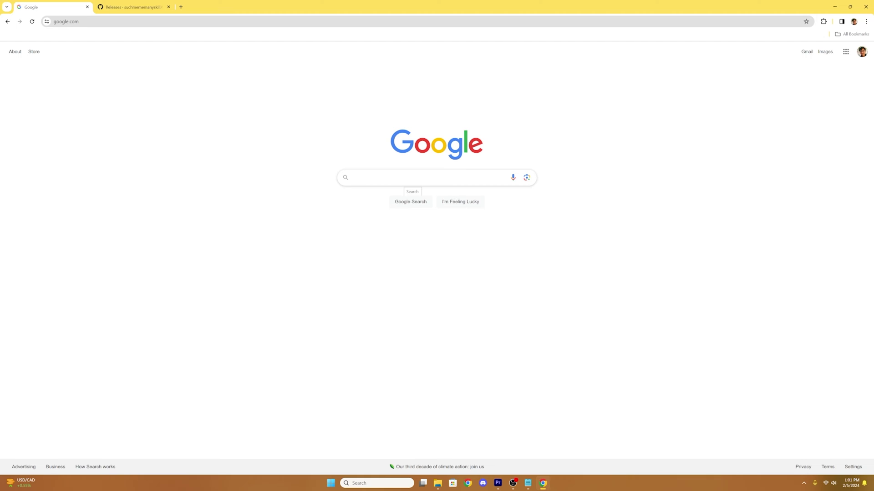
# Search Google for 'nxthemes installer' and open the SwitchThemeInjector and themezer-nx GitHub releases pages.
pyautogui.write('nxthemes')
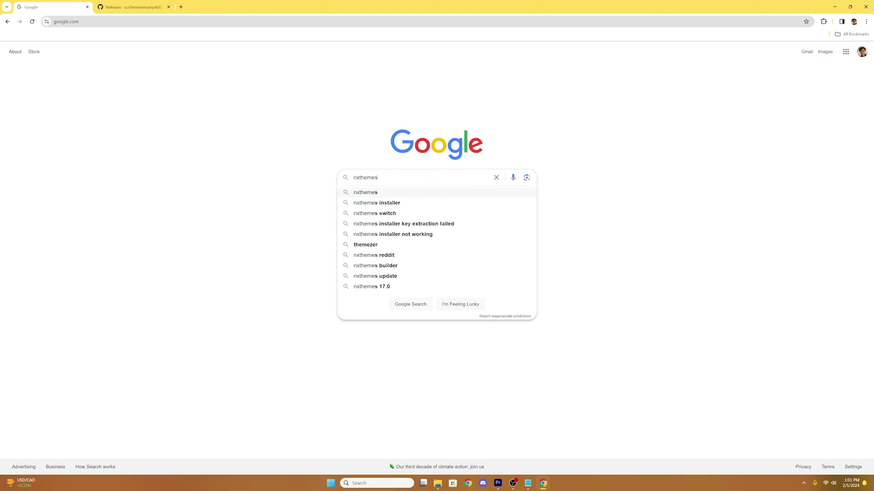
pyautogui.press('Down')
pyautogui.press('Return')
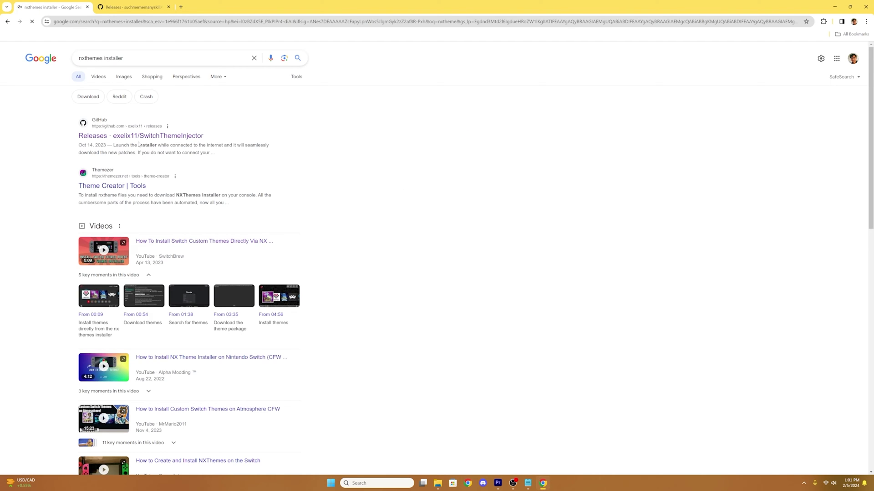
pyautogui.click(137, 135)
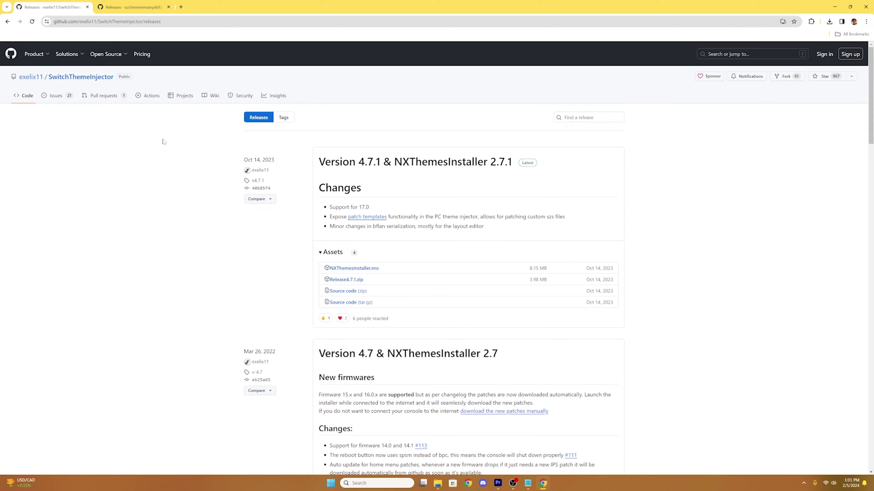
pyautogui.click(142, 10)
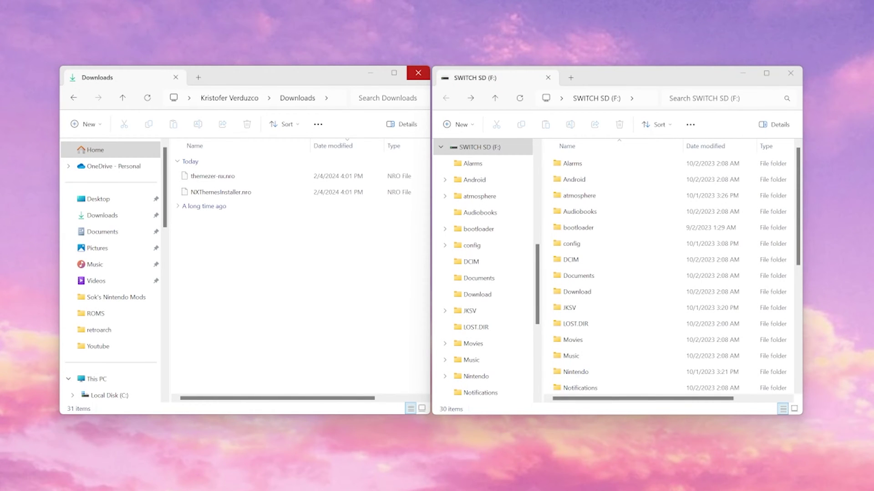
# Open the SD card's switch folder and drag both .nro files from Downloads into it.
pyautogui.scroll(-4, 668, 273)
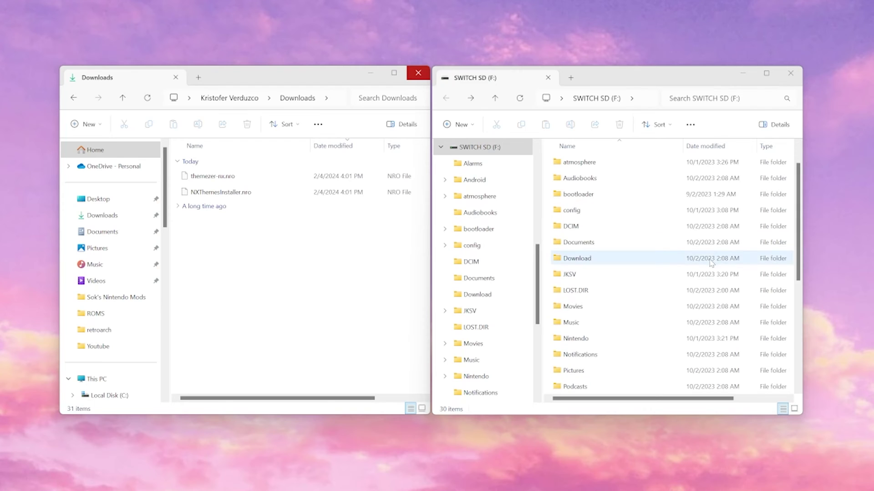
pyautogui.click(597, 278)
pyautogui.doubleClick(597, 279)
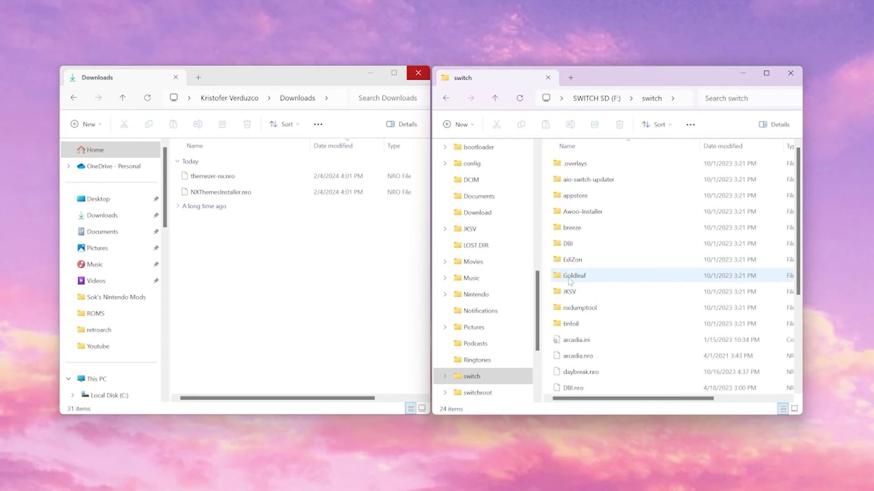
pyautogui.moveTo(176, 171); pyautogui.dragTo(555, 363)
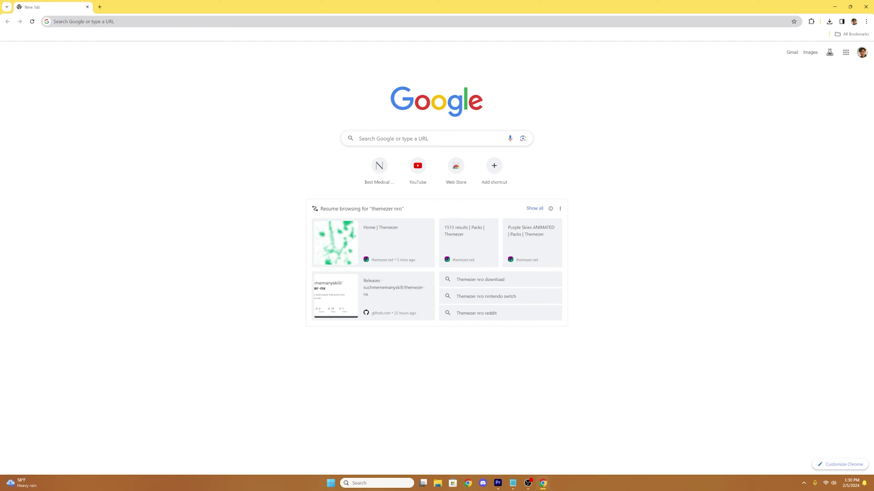
# Go to themezer.net and browse its recent, themes and layouts sections, ending on packs.
pyautogui.write('them')
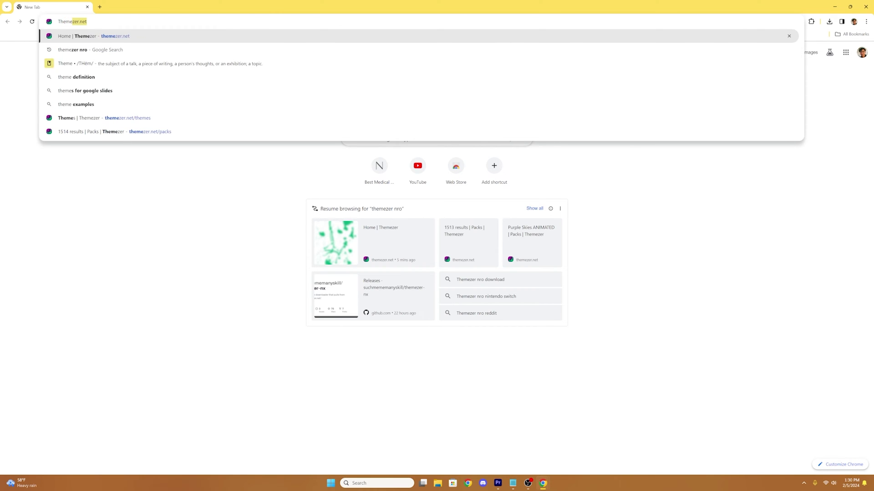
pyautogui.press('Return')
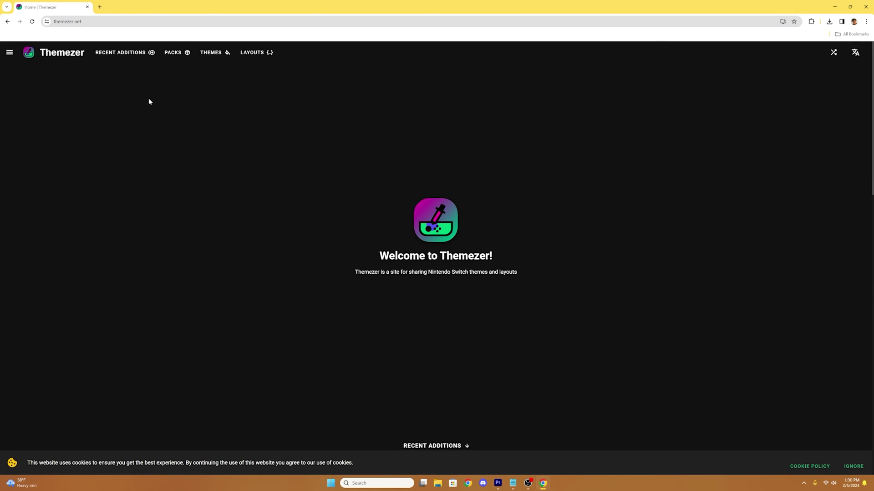
pyautogui.click(138, 62)
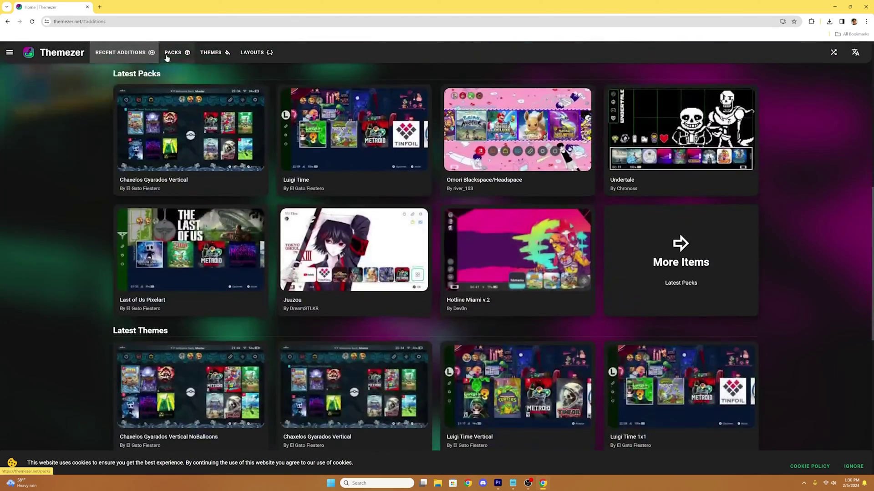
pyautogui.click(168, 54)
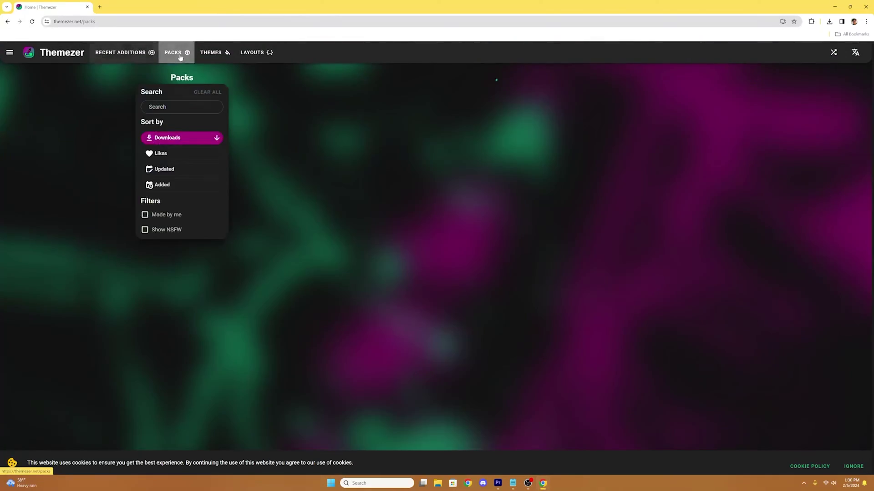
pyautogui.click(219, 53)
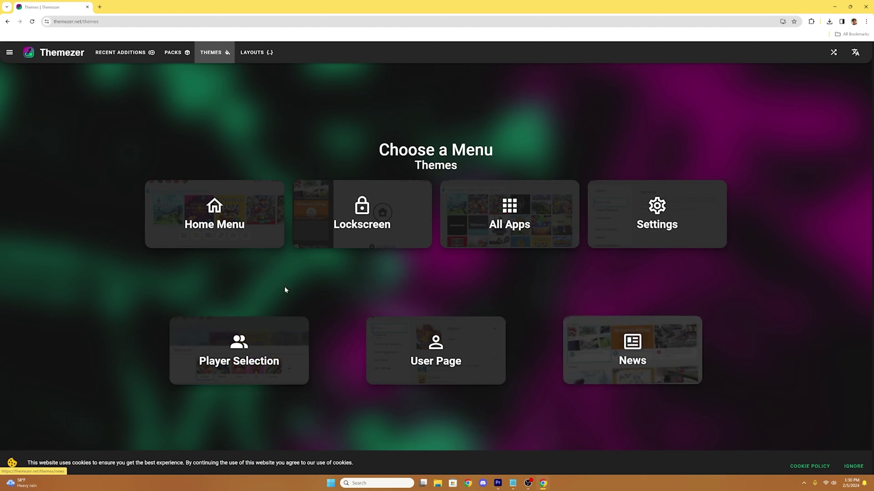
pyautogui.click(255, 53)
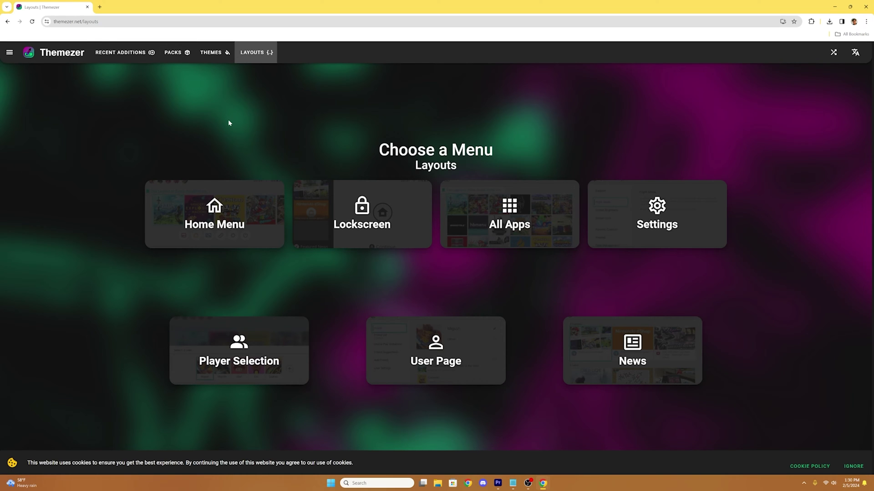
pyautogui.click(185, 52)
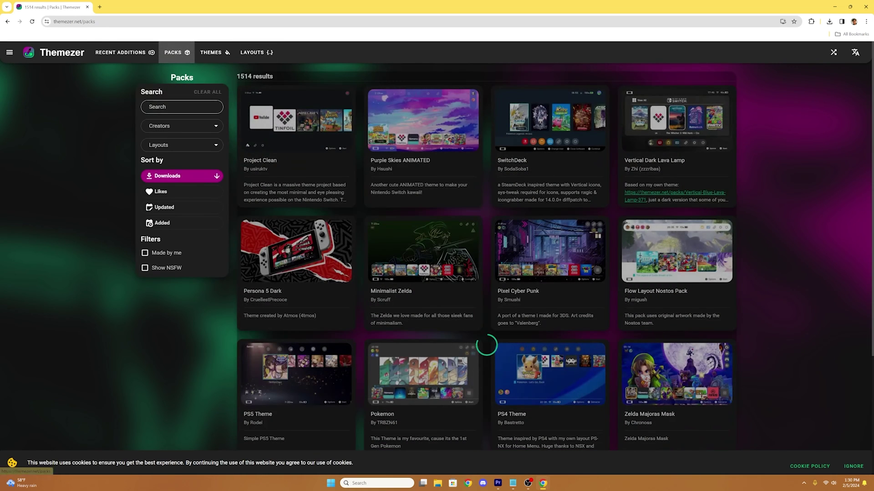
# Search packs for 'pastel' and download the Purple Skies ANIMATED pack.
pyautogui.write('pastel')
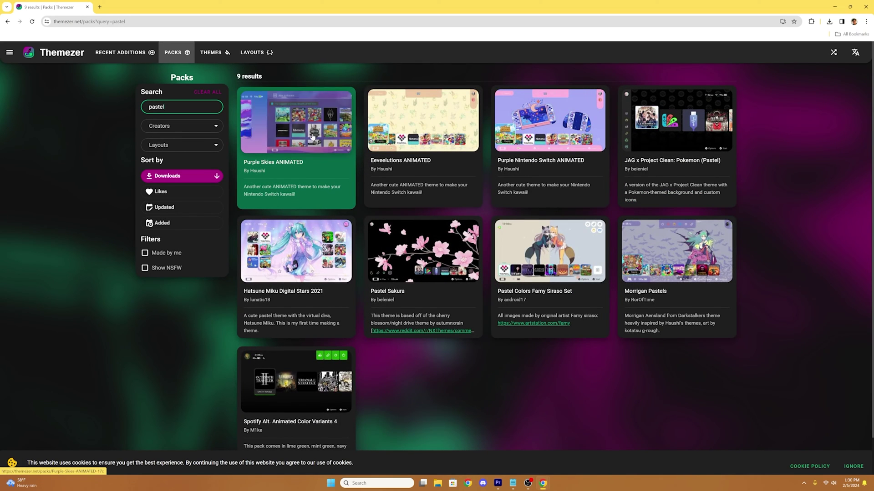
pyautogui.click(320, 131)
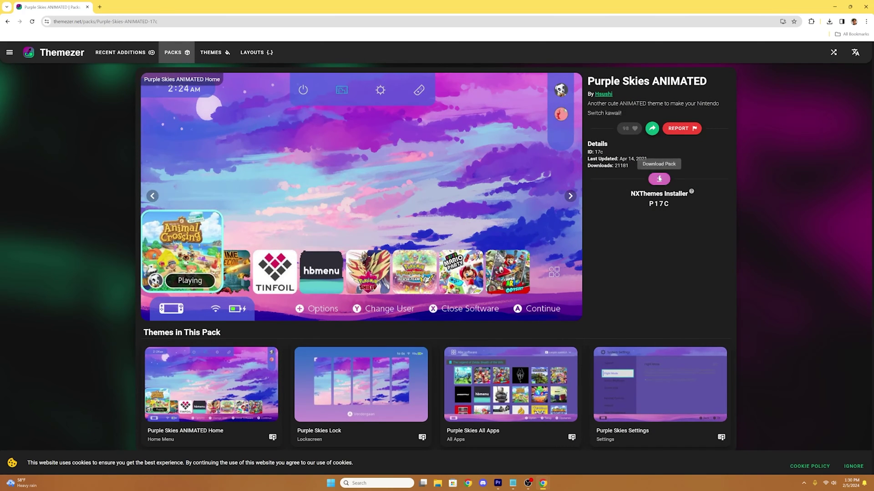
pyautogui.click(659, 178)
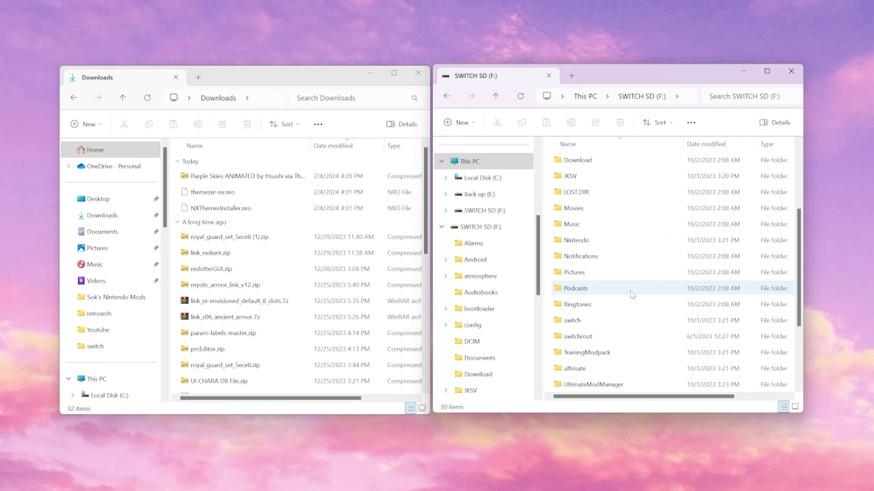
# Create a 'themes' folder on the SWITCH SD card and open it.
pyautogui.scroll(-3, 632, 295)
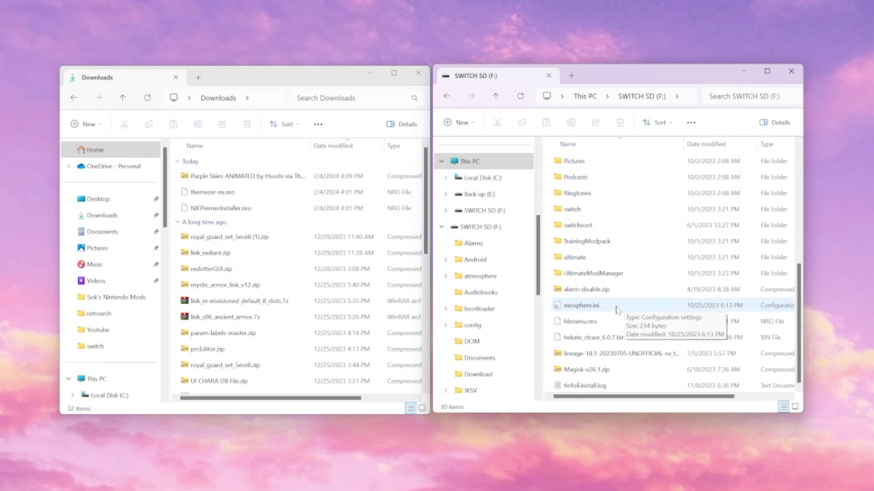
pyautogui.rightClick(547, 293)
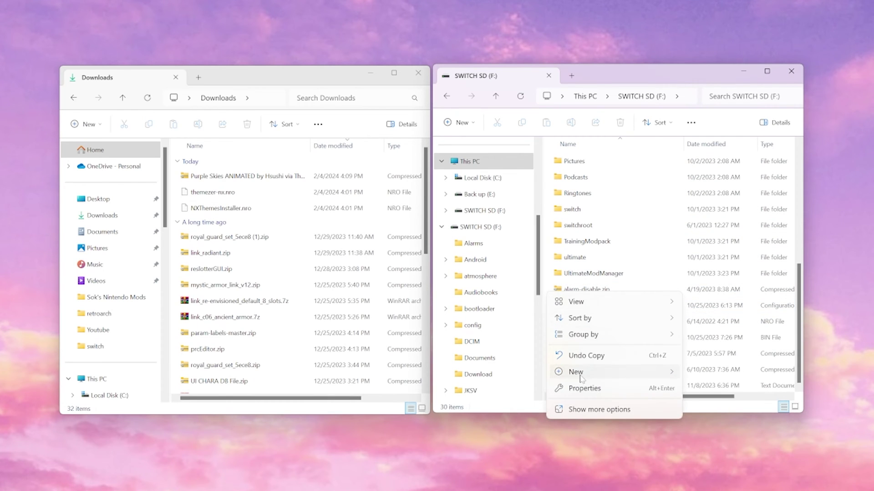
pyautogui.moveTo(585, 373)
pyautogui.click(712, 374)
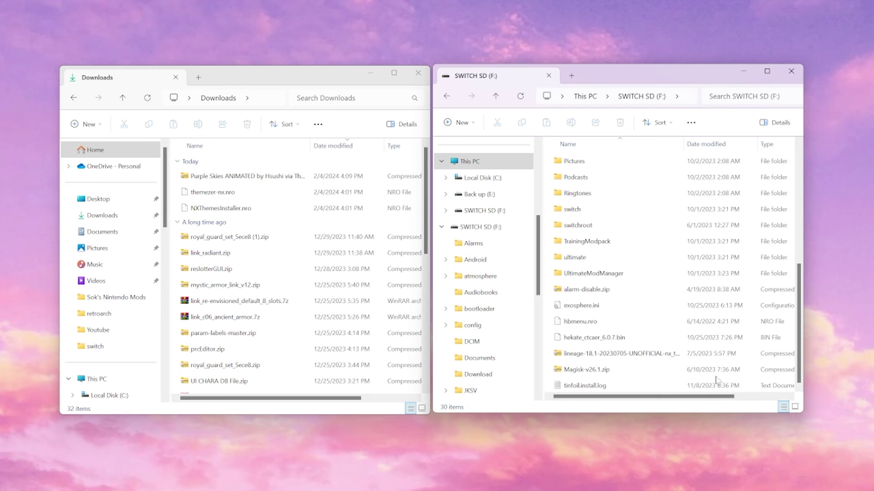
pyautogui.write('themes')
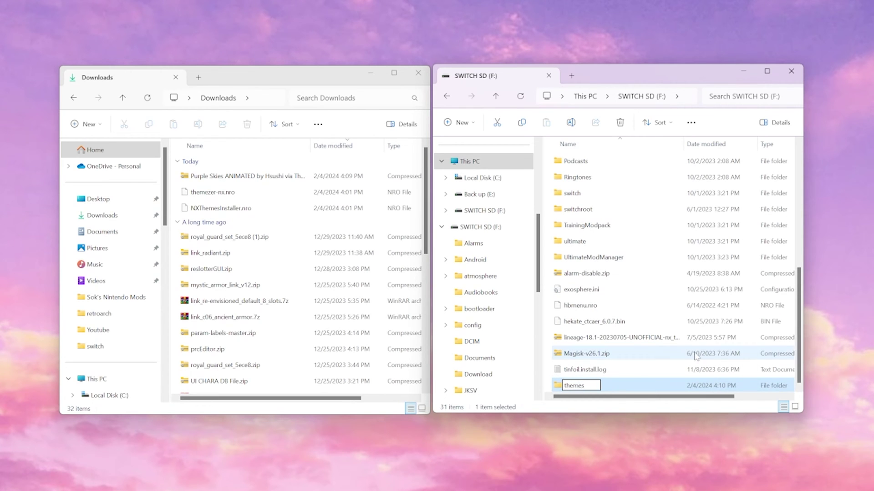
pyautogui.press('Return')
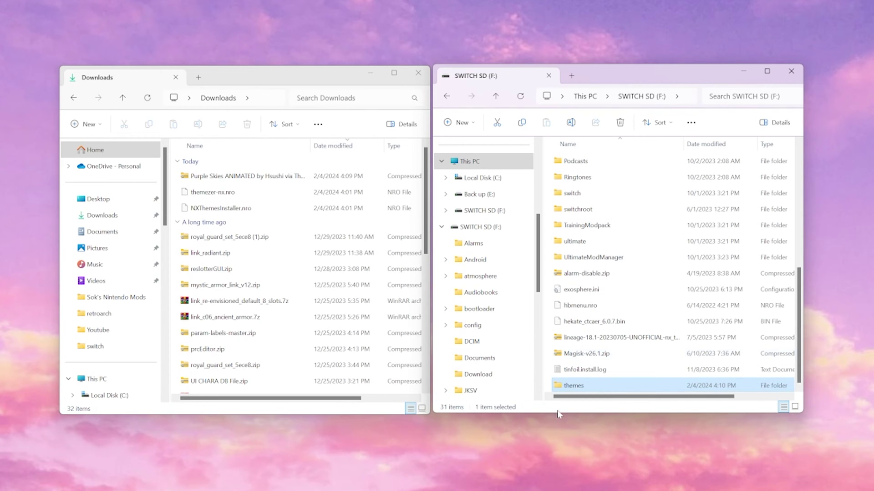
pyautogui.doubleClick(587, 391)
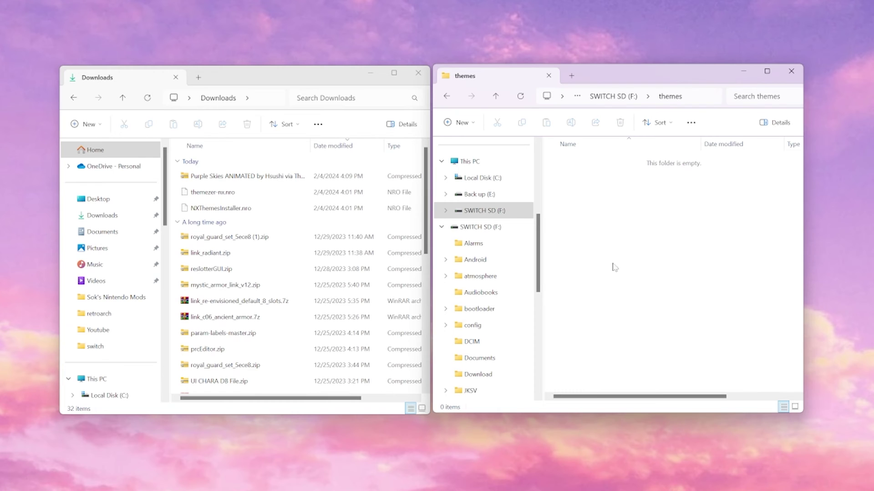
# Open the Purple Skies zip and select its four NXTHEME files.
pyautogui.click(287, 179)
pyautogui.doubleClick(287, 179)
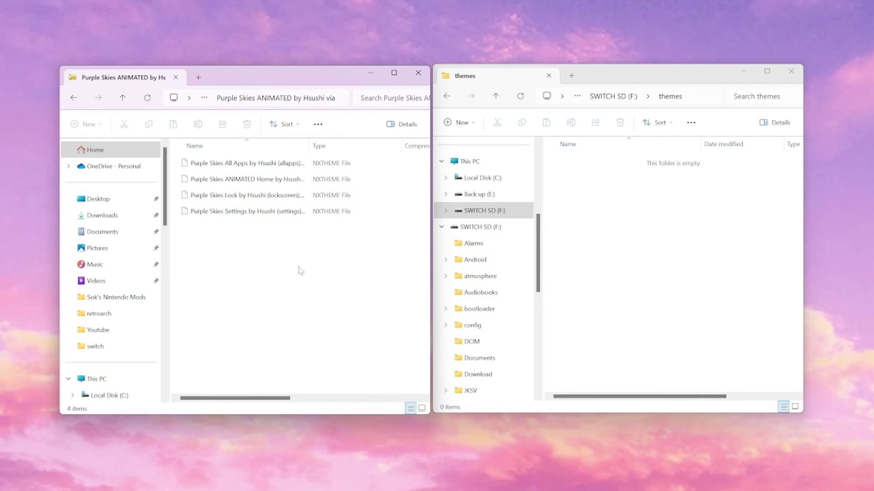
pyautogui.moveTo(268, 260); pyautogui.dragTo(492, 210)
pyautogui.press('Escape')
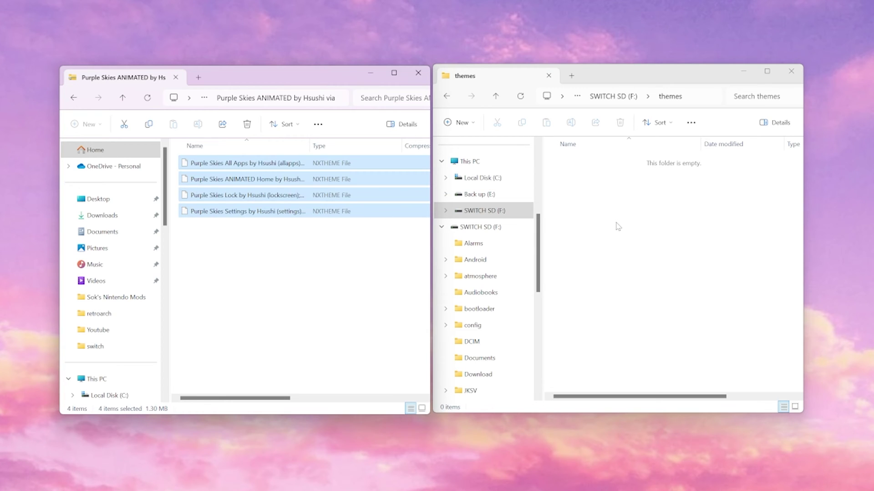
# Create a 'Purple Skies' folder inside themes and copy the four theme files into it.
pyautogui.rightClick(611, 209)
pyautogui.moveTo(650, 289)
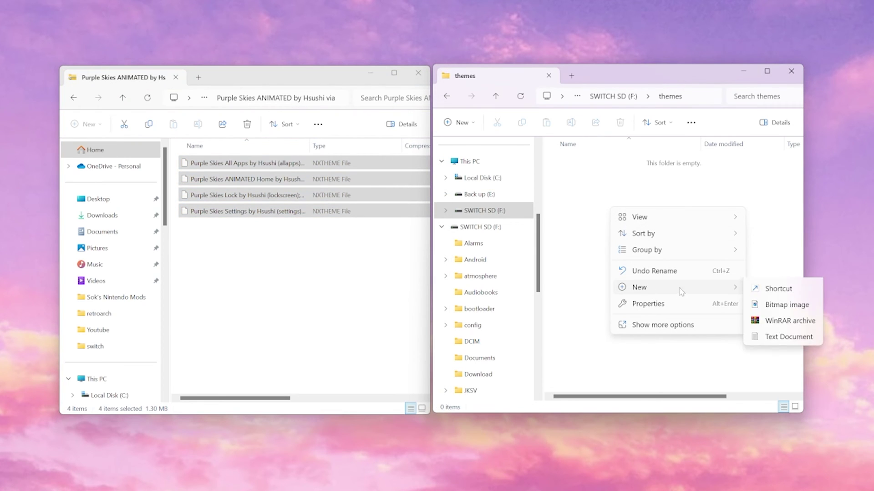
pyautogui.click(769, 289)
pyautogui.write('Purple Skies')
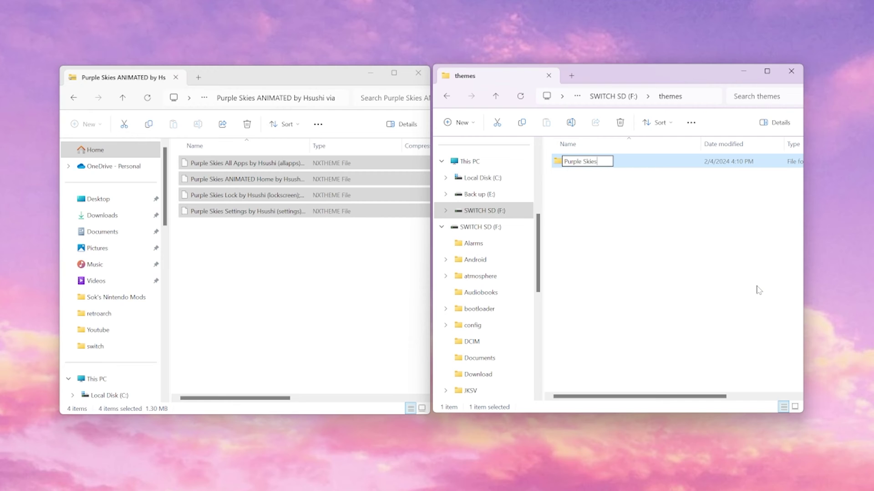
pyautogui.press('Return')
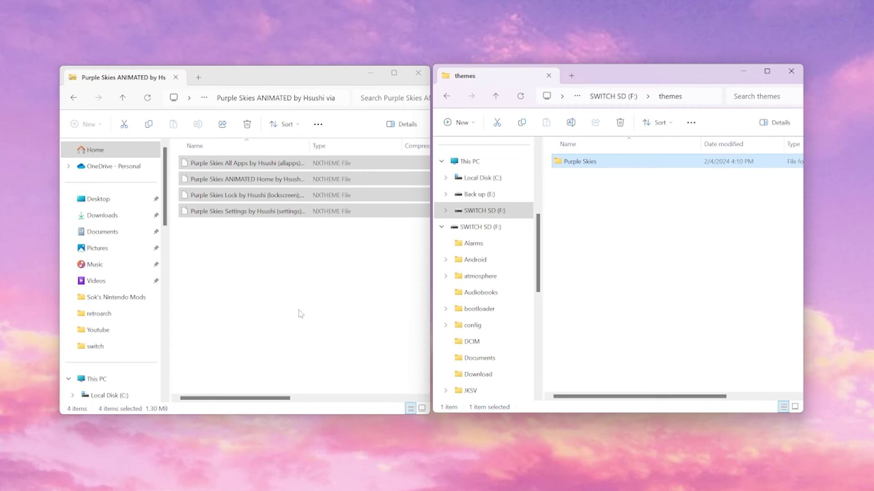
pyautogui.moveTo(247, 174); pyautogui.dragTo(590, 170)
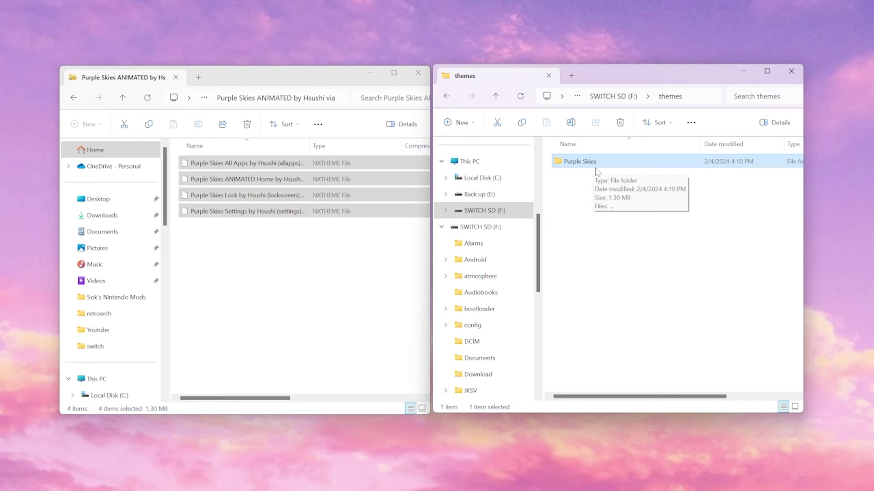
pyautogui.doubleClick(588, 164)
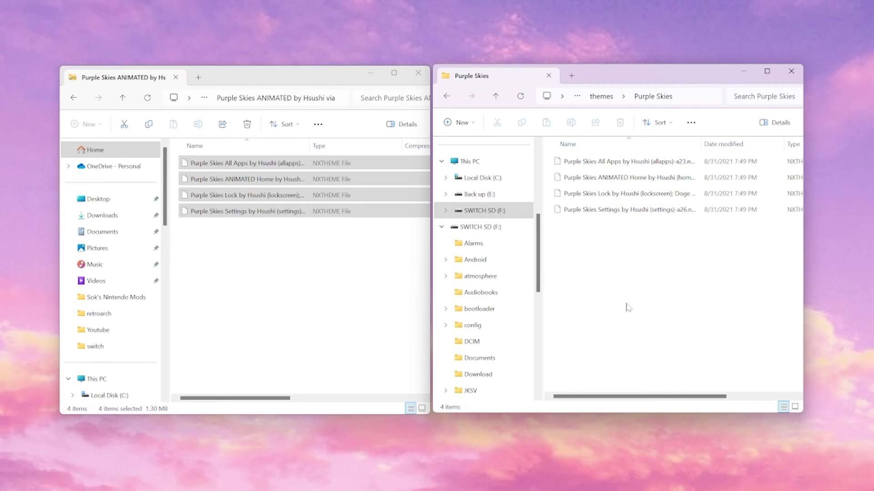
pyautogui.hotkey('alt', 'Left')
pyautogui.hotkey('alt', 'Left')
pyautogui.hotkey('alt', 'Left')
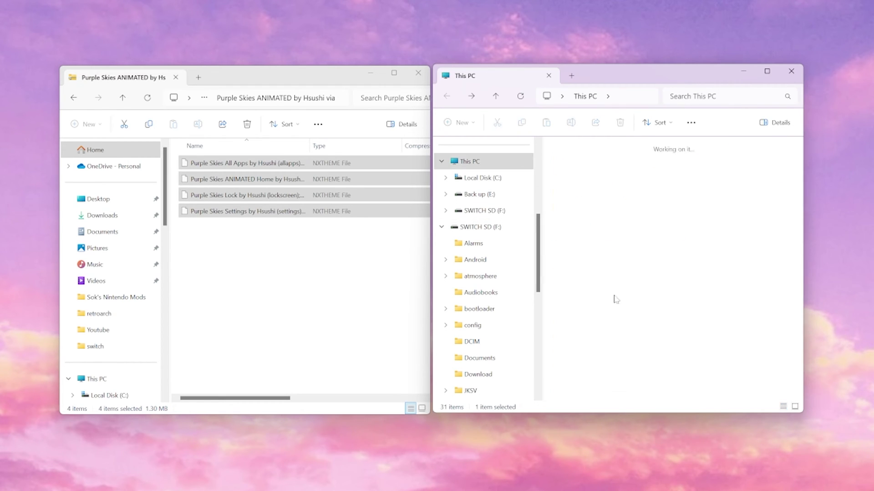
# Eject the SWITCH SD drive and close both File Explorer windows.
pyautogui.rightClick(604, 238)
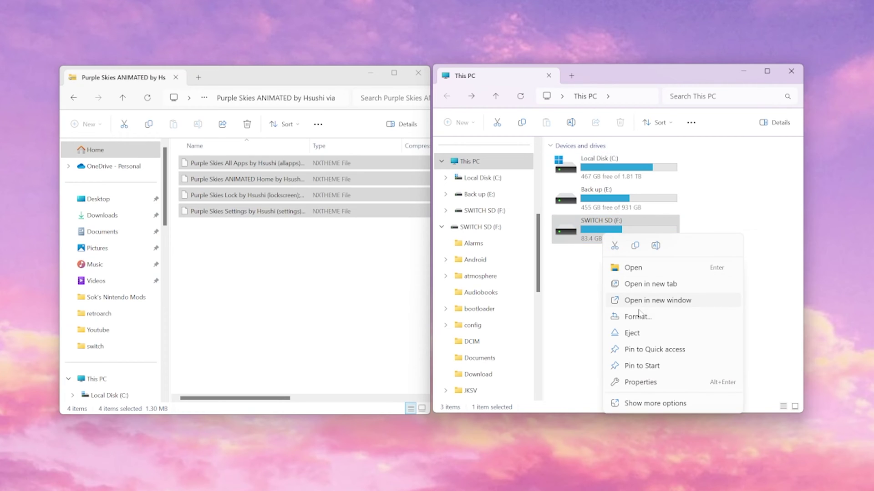
pyautogui.click(633, 334)
pyautogui.click(790, 72)
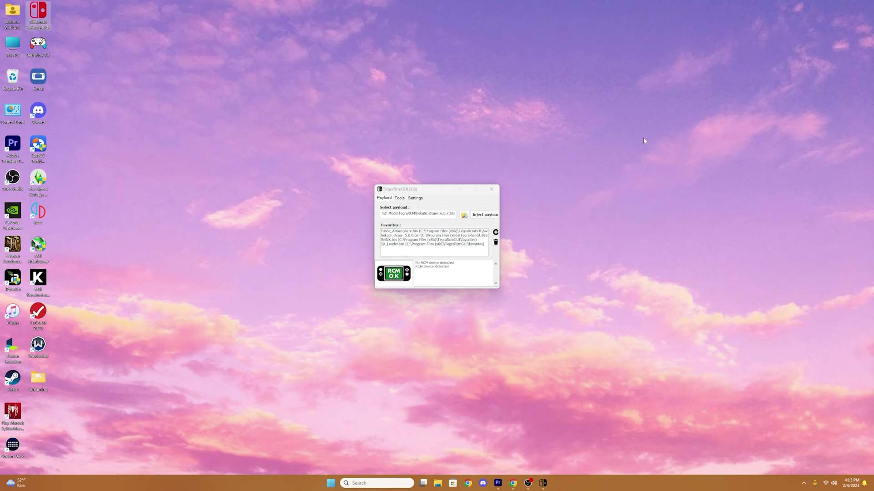
# Inject the hekate payload and close TegraRcmGUI after the success message.
pyautogui.click(483, 215)
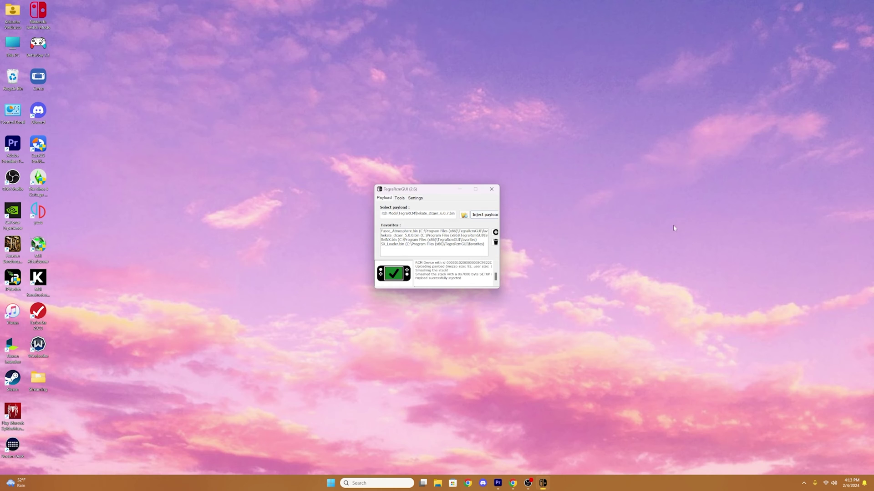
pyautogui.click(492, 190)
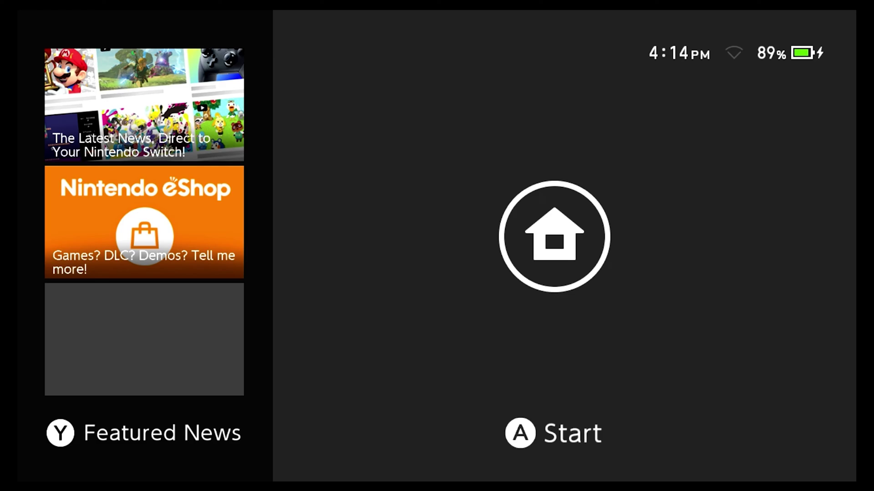
# Unlock the Switch, bypass the update prompt and launch Stardew Valley with a user profile.
pyautogui.press('a')
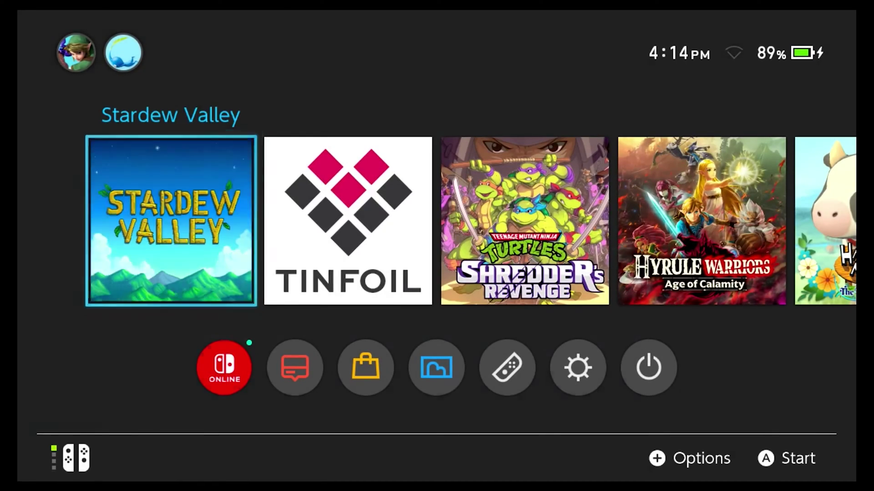
pyautogui.press('a')
pyautogui.press('Up')
pyautogui.press('a')
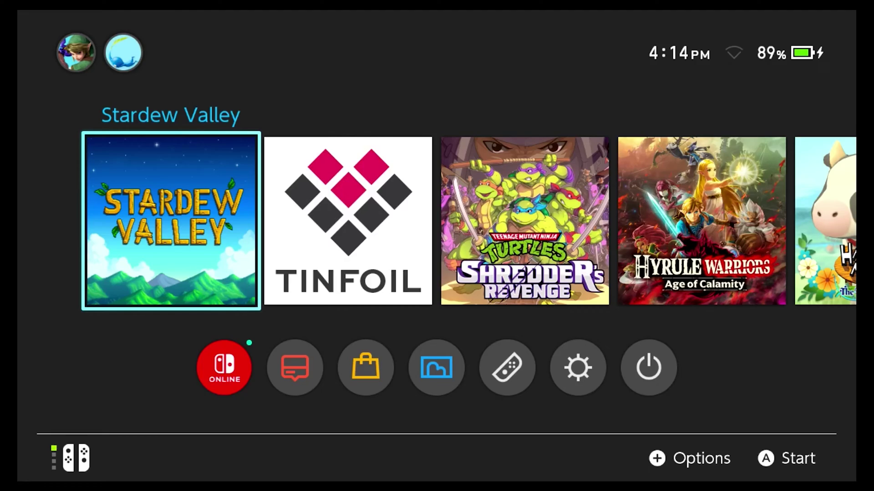
pyautogui.press('Right')
pyautogui.press('a')
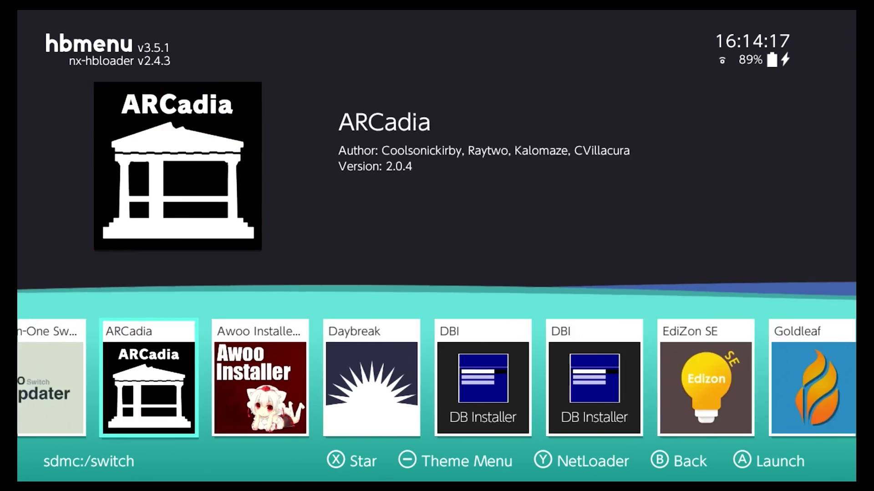
pyautogui.press('Right')
pyautogui.press('Right')
pyautogui.press('Right')
pyautogui.press('Right')
pyautogui.press('Right')
pyautogui.press('Right')
pyautogui.press('Right')
pyautogui.press('Right')
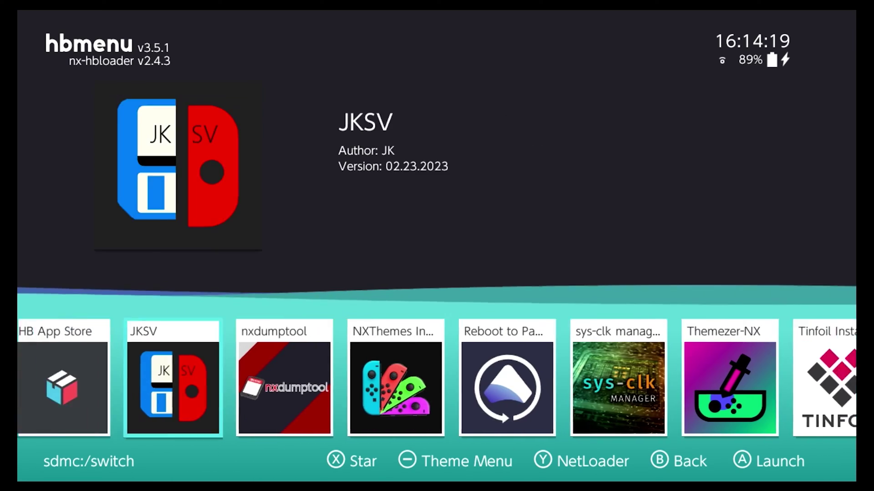
# Move through the hbmenu app list to NXThemes Installer and launch it.
pyautogui.press('Right')
pyautogui.press('Right')
pyautogui.press('Right')
pyautogui.press('Left')
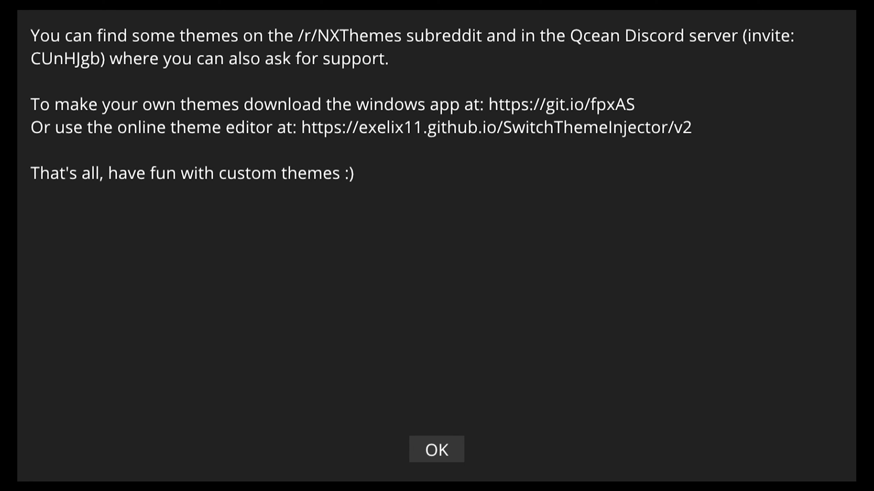
# Open the Purple Skies folder, multiselect its theme files and install them.
pyautogui.click(534, 92)
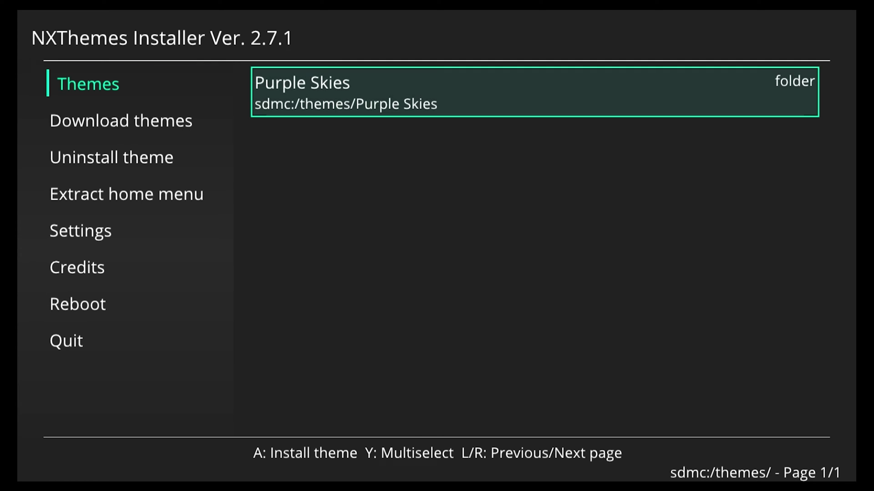
pyautogui.press('Return')
pyautogui.press('y')
pyautogui.press('Return')
pyautogui.press('Return')
pyautogui.press('Return')
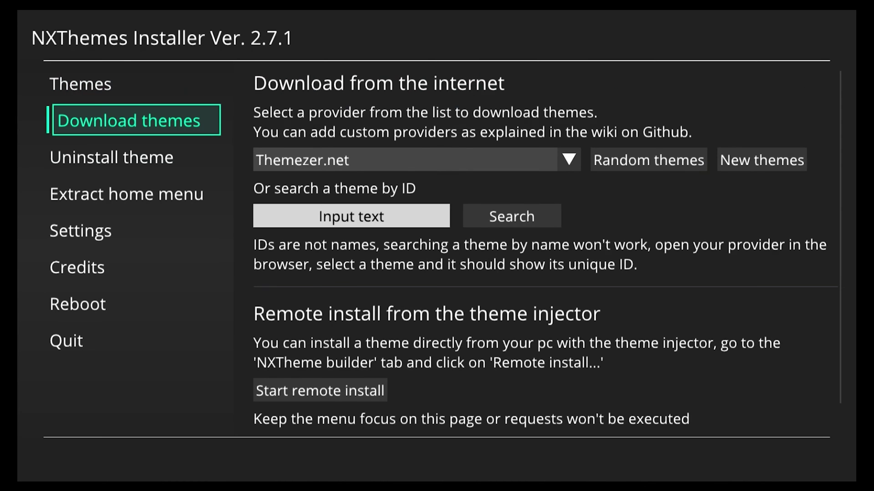
# Reboot the console from the Reboot page to apply the theme.
pyautogui.press('Down')
pyautogui.press('Down')
pyautogui.press('Down')
pyautogui.press('Down')
pyautogui.press('Down')
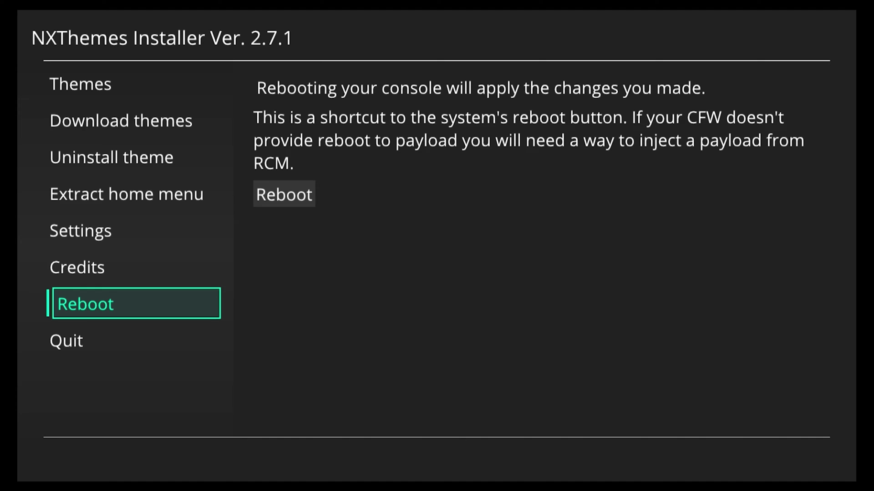
pyautogui.press('Right')
pyautogui.press('Return')
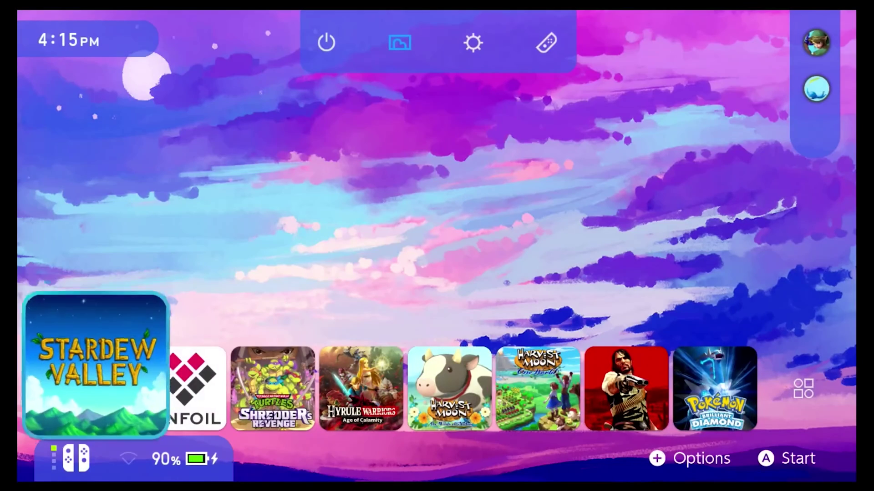
# Move focus up to the Home Menu's top bar icons.
pyautogui.press('Right')
pyautogui.press('Up')
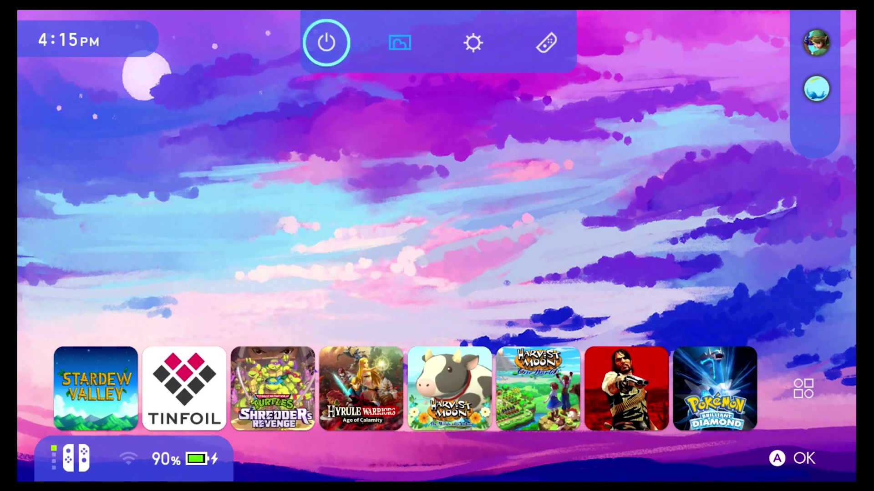
# Hide the Home Menu interface, launch hbmenu and move the selection to HB App Store.
pyautogui.press('Return')
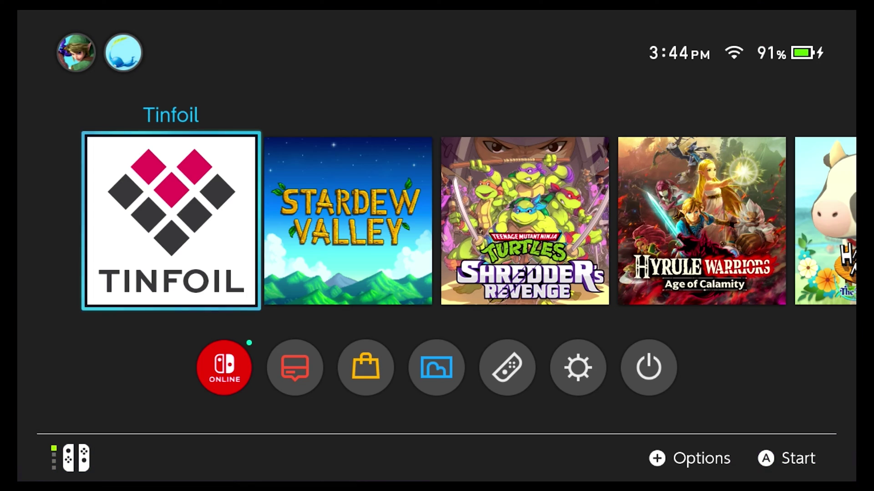
pyautogui.press('Right')
pyautogui.press('Right')
pyautogui.press('Down')
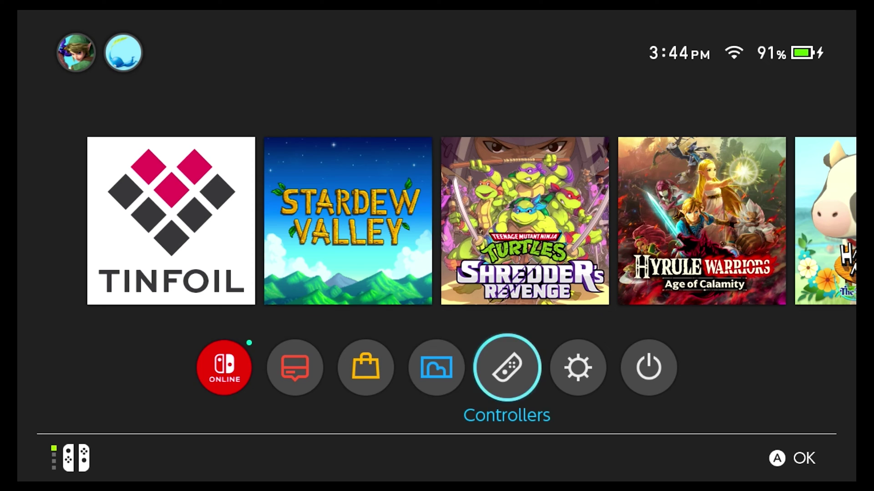
pyautogui.press('Return')
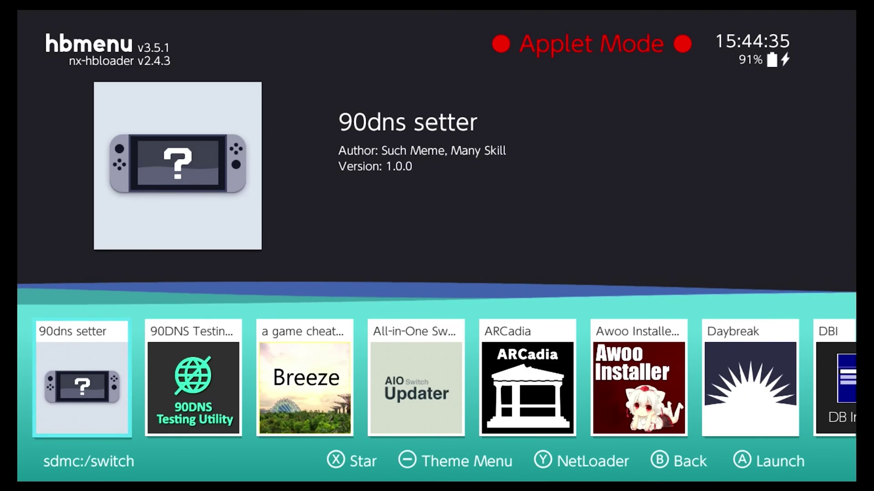
pyautogui.press('Right')
pyautogui.press('Right')
pyautogui.press('Right')
pyautogui.press('Right')
pyautogui.press('Right')
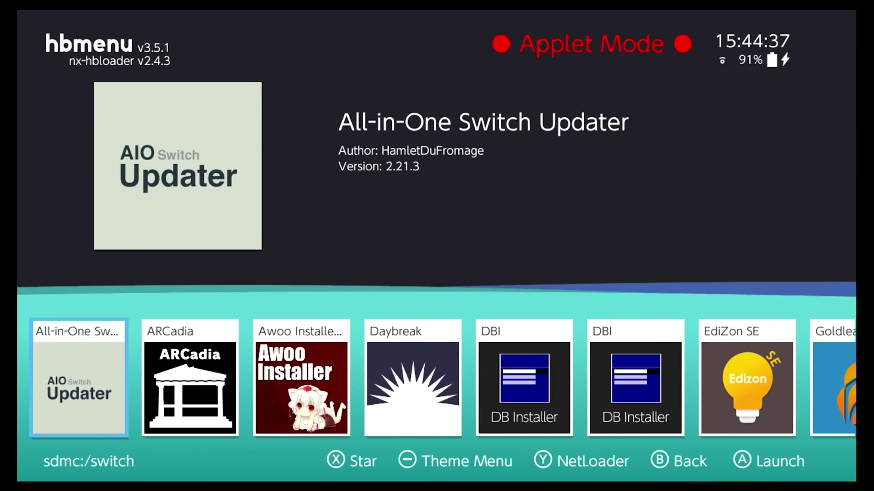
pyautogui.press('Right')
pyautogui.press('Right')
pyautogui.press('Right')
pyautogui.press('Right')
pyautogui.press('Right')
pyautogui.press('Right')
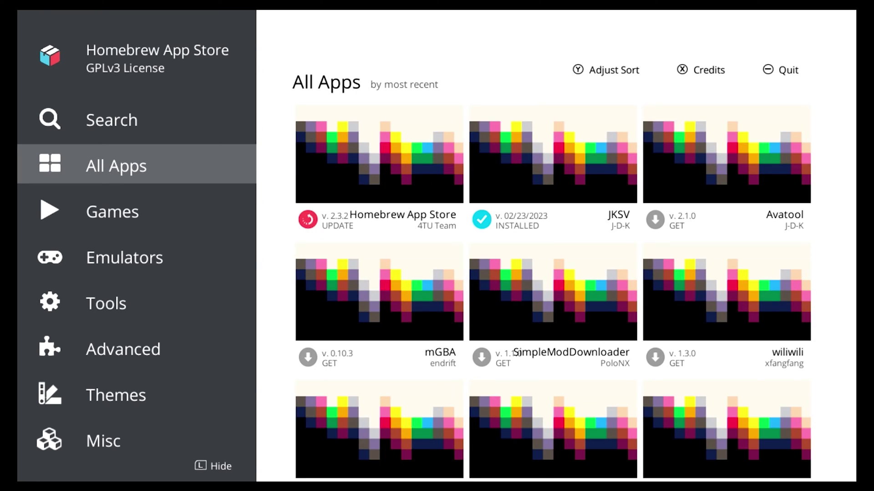
# Search the Homebrew App Store for 'nxt' to list the theme tools.
pyautogui.click(112, 120)
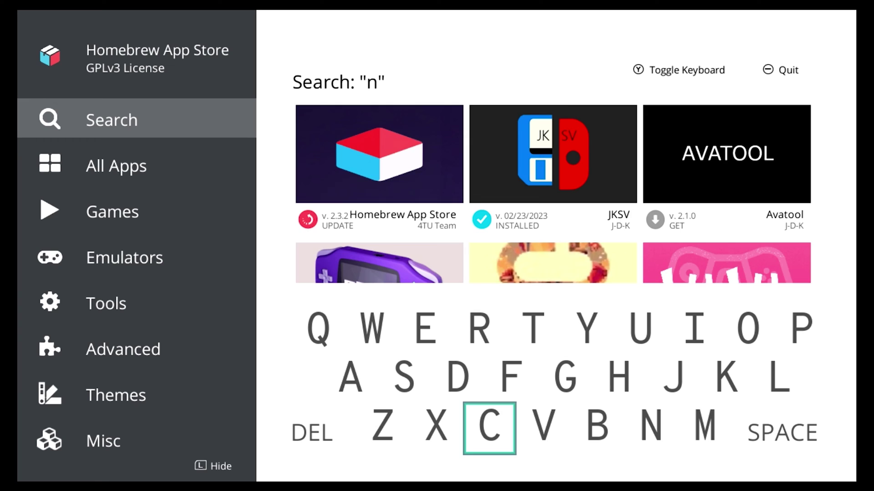
pyautogui.click(436, 428)
pyautogui.click(533, 331)
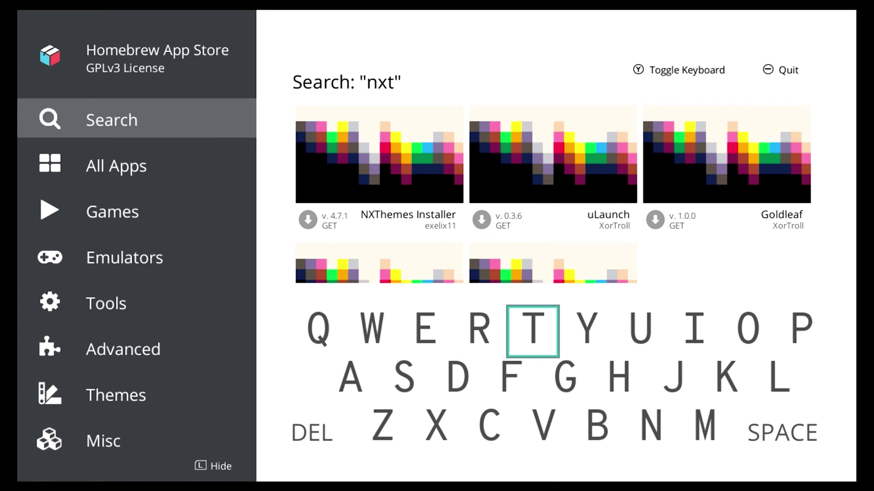
pyautogui.press('y')
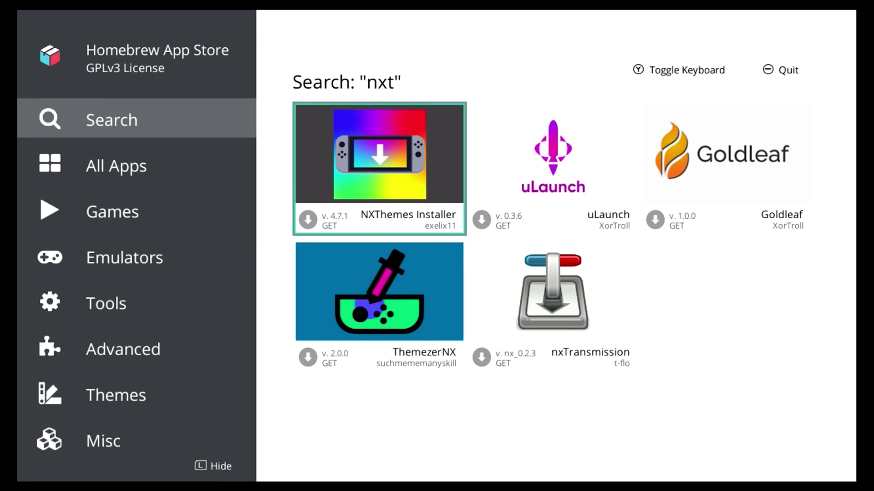
# Download NXThemes Installer and ThemezerNX, then quit the store to the HOME menu.
pyautogui.press('a')
pyautogui.press('a')
pyautogui.press('a')
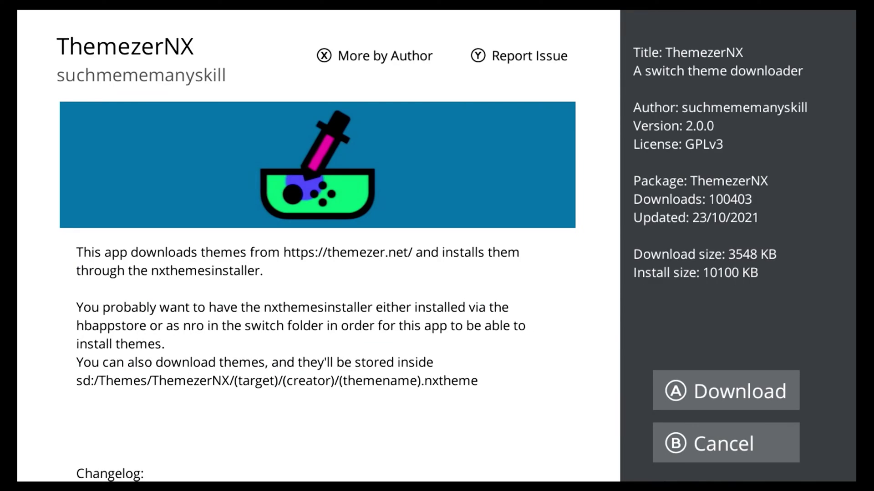
pyautogui.press('a')
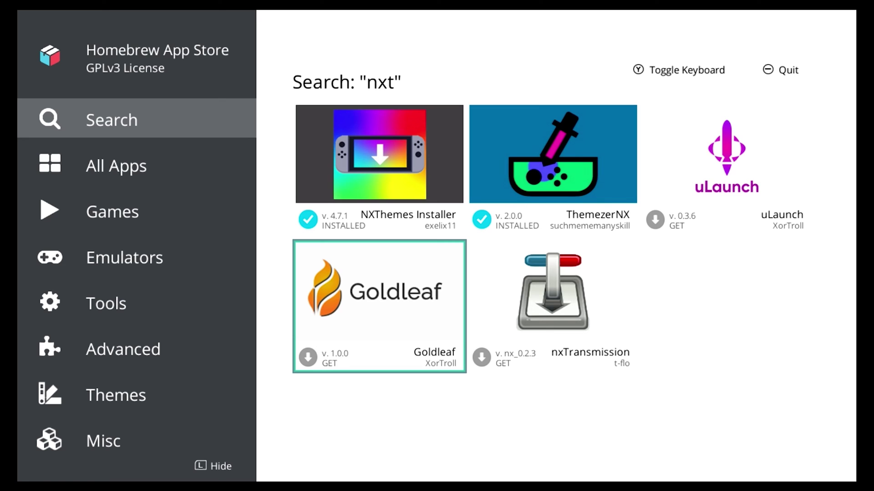
pyautogui.press('-')
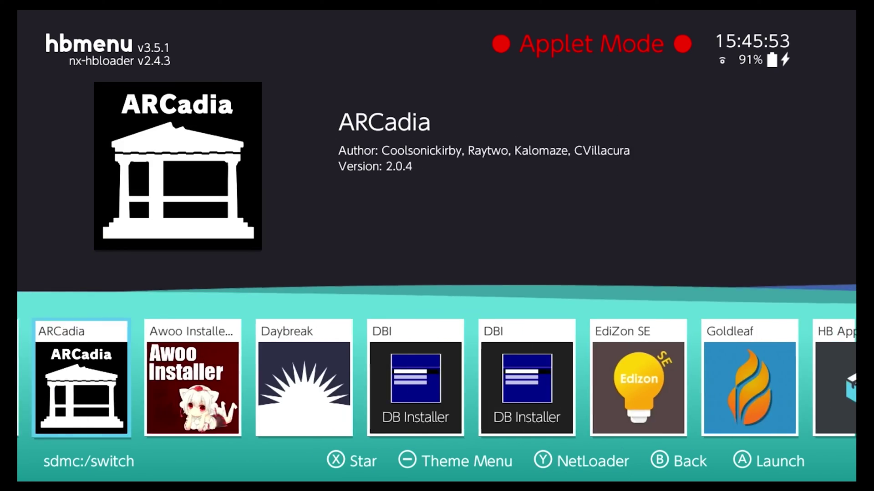
pyautogui.press('Right')
pyautogui.press('Right')
pyautogui.press('Right')
pyautogui.press('Right')
pyautogui.press('Right')
pyautogui.press('Right')
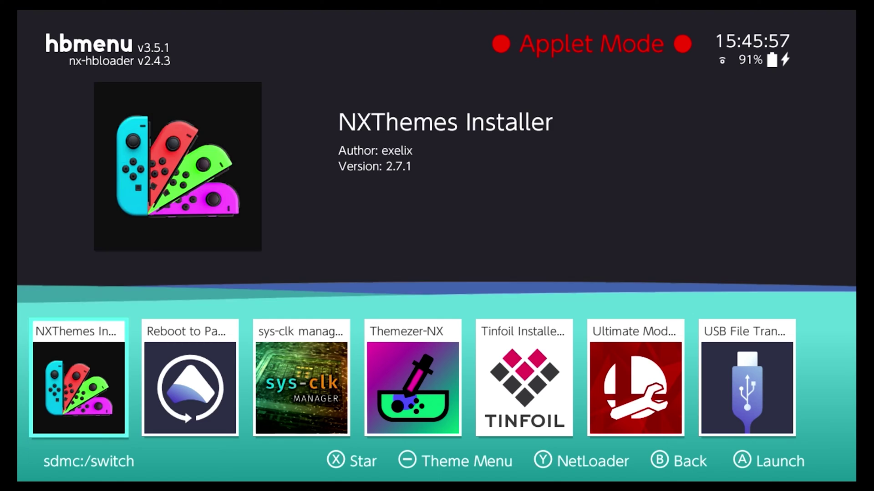
# Select the Themezer-NX tile in hbmenu and launch it.
pyautogui.press('Right')
pyautogui.press('Right')
pyautogui.press('Right')
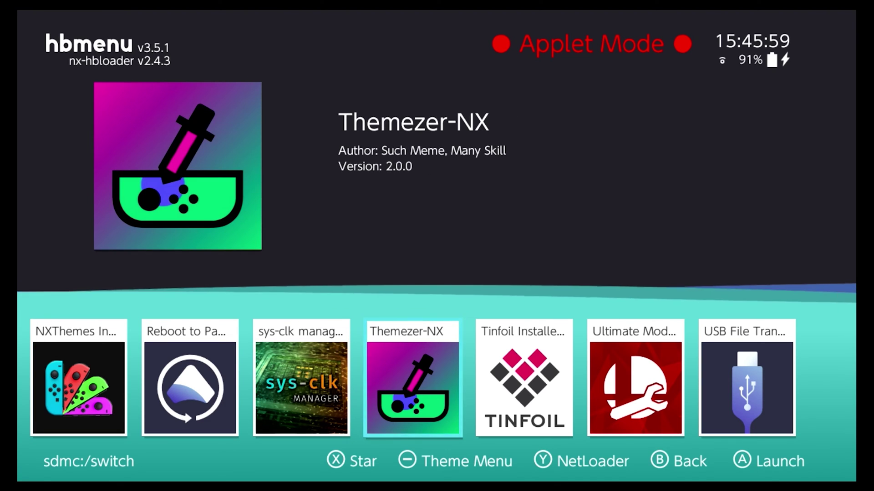
pyautogui.press('Return')
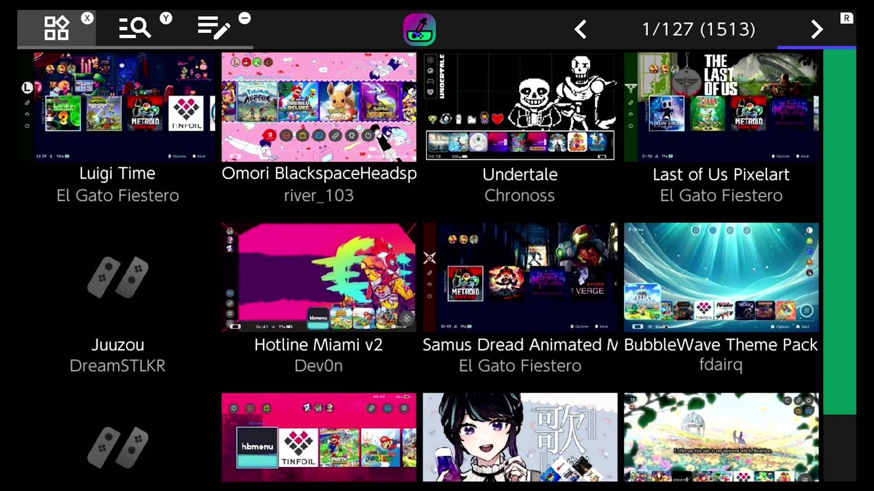
# Set and apply the search term 'Pastel' in Search & Filters, leaving 9 themes.
pyautogui.press('y')
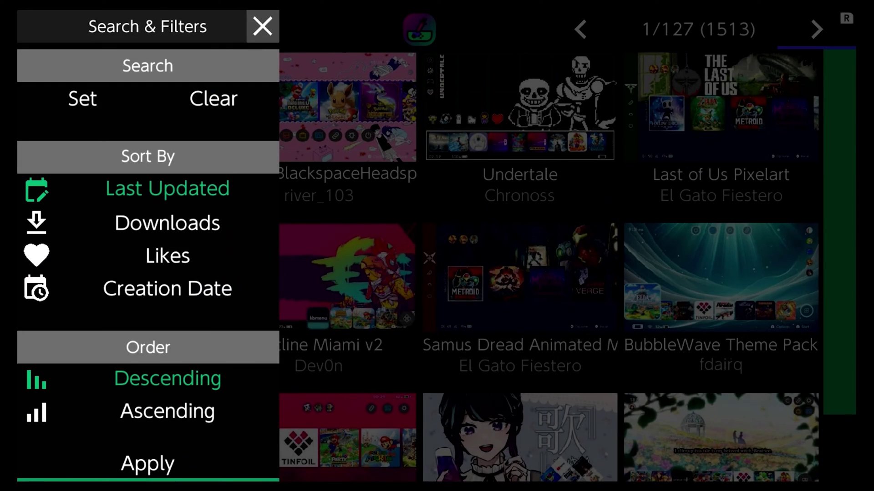
pyautogui.press('Down')
pyautogui.press('Left')
pyautogui.press('Return')
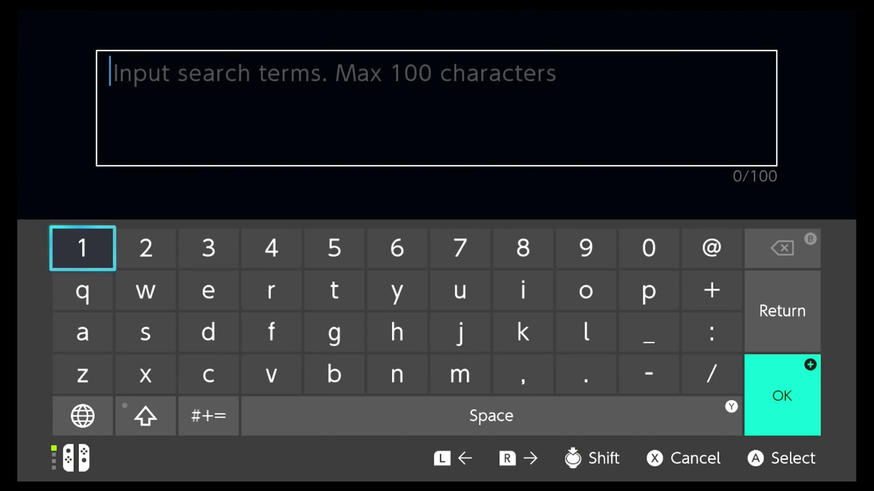
pyautogui.press('Down')
pyautogui.press('Right')
pyautogui.press('Right')
pyautogui.press('Right')
pyautogui.press('Right')
pyautogui.press('Right')
pyautogui.press('Right')
pyautogui.press('Right')
pyautogui.press('Right')
pyautogui.press('Right')
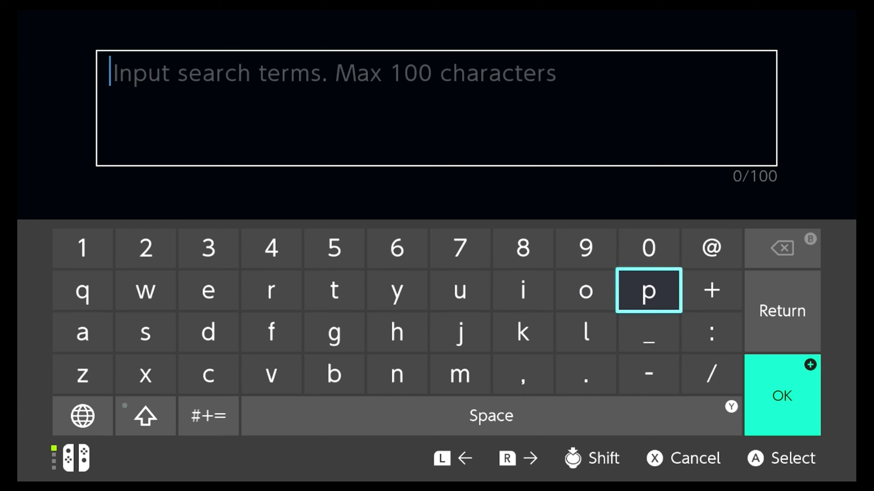
pyautogui.write('Pa')
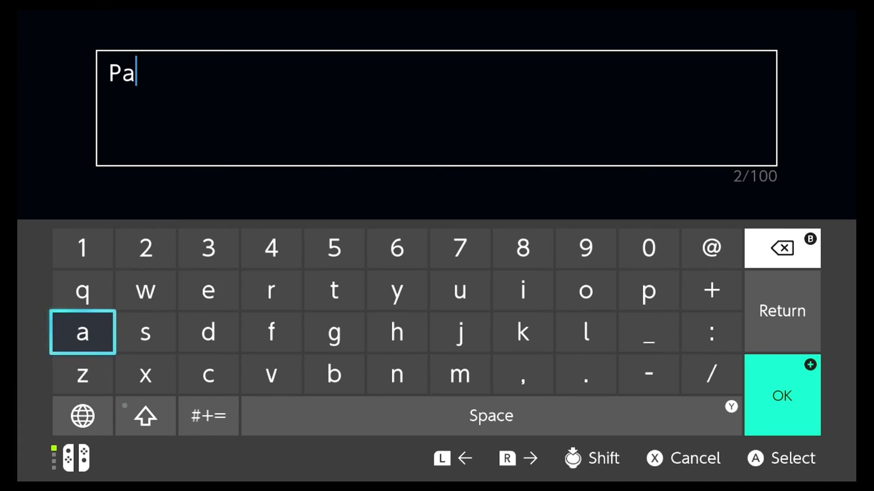
pyautogui.write('stel')
pyautogui.press('Return')
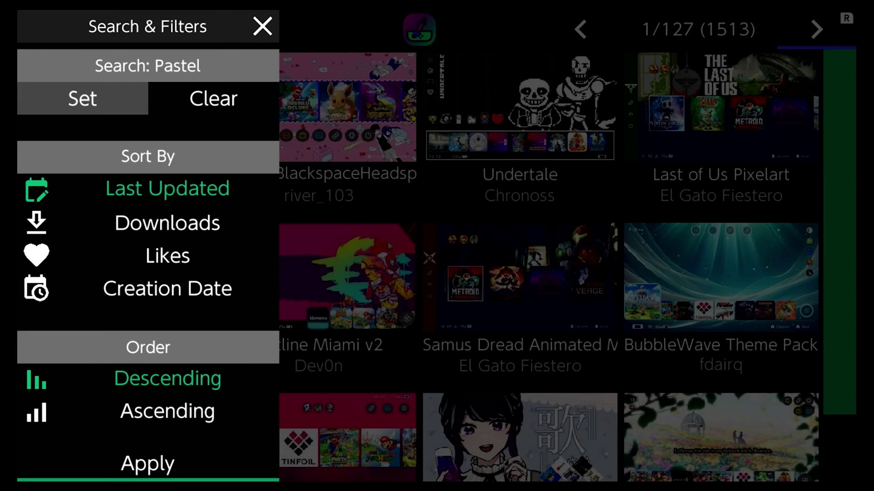
pyautogui.press('Down')
pyautogui.press('Down')
pyautogui.press('Down')
pyautogui.press('Down')
pyautogui.press('Down')
pyautogui.press('Down')
pyautogui.press('Down')
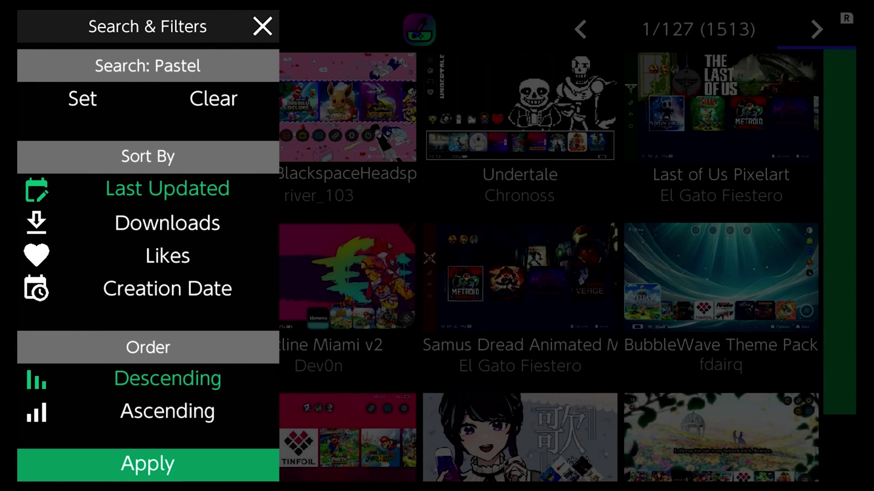
pyautogui.press('Return')
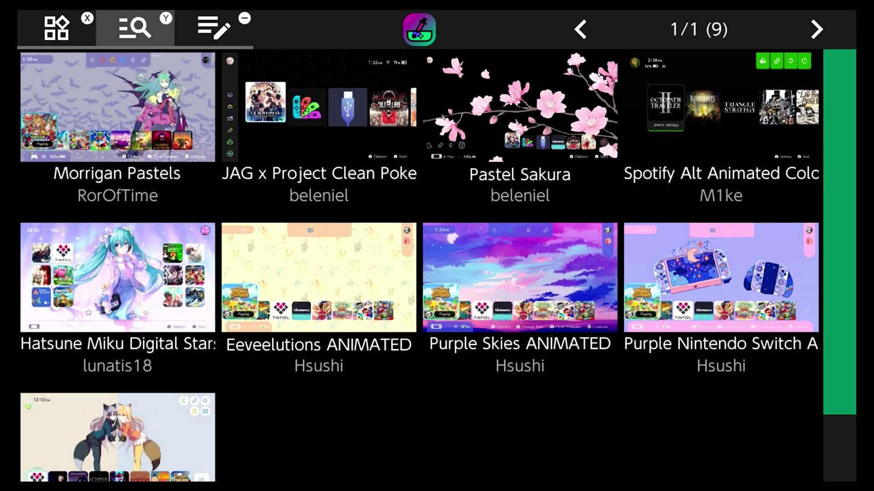
# Open the Purple Skies ANIMATED theme pack from the search results.
pyautogui.press('Down')
pyautogui.press('Down')
pyautogui.press('Right')
pyautogui.press('Right')
pyautogui.press('Right')
pyautogui.press('Left')
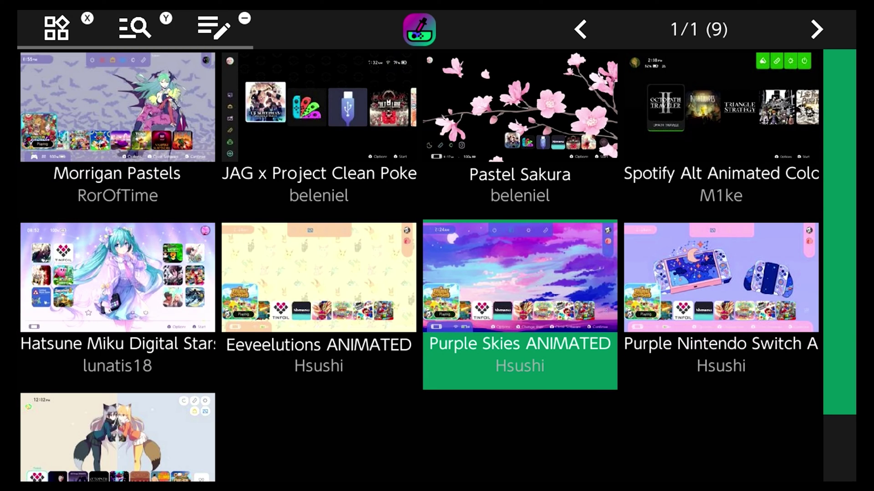
pyautogui.press('Return')
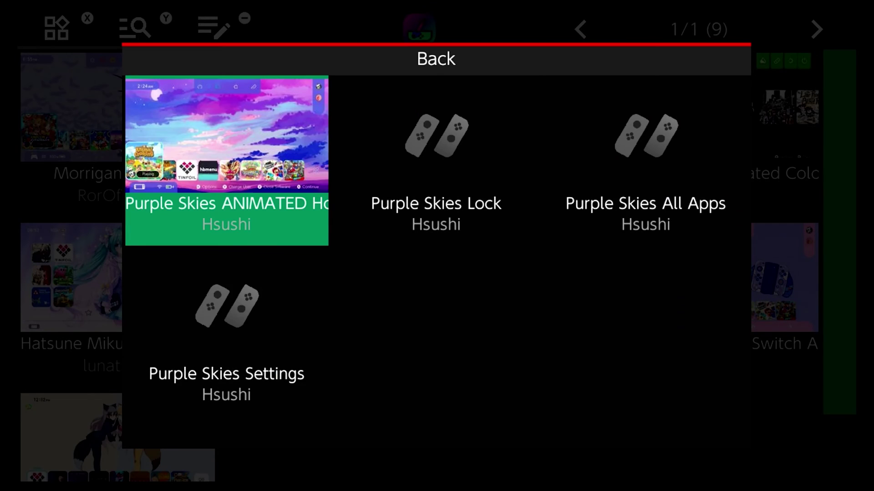
# Download Only the Home, Lock, All Apps and Settings Purple Skies themes.
pyautogui.press('Return')
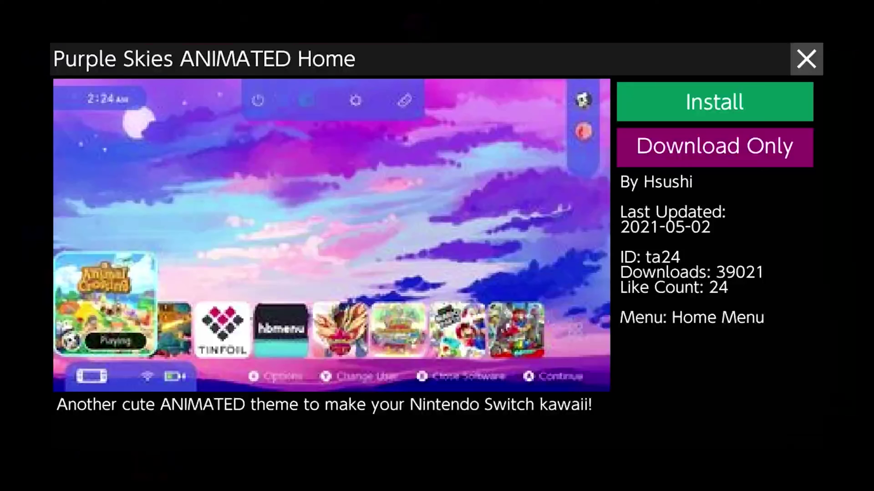
pyautogui.press('Down')
pyautogui.press('Down')
pyautogui.press('Return')
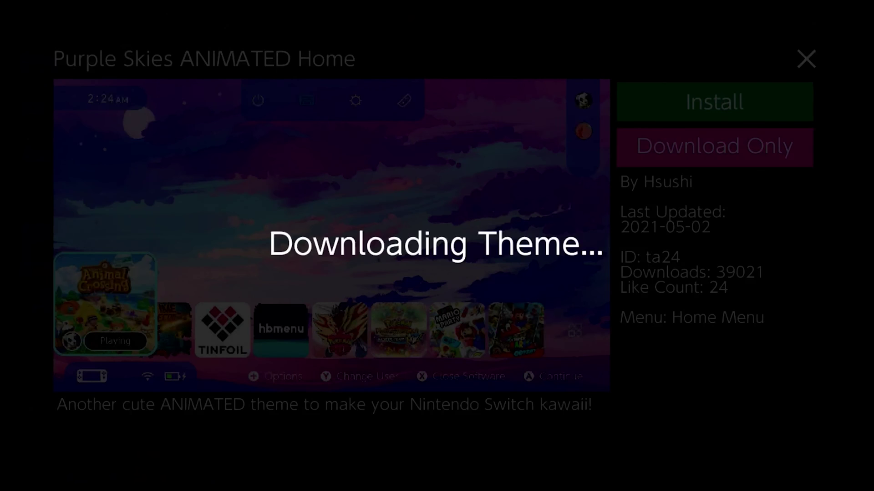
pyautogui.press('Right')
pyautogui.press('Return')
pyautogui.press('Down')
pyautogui.press('Down')
pyautogui.press('Return')
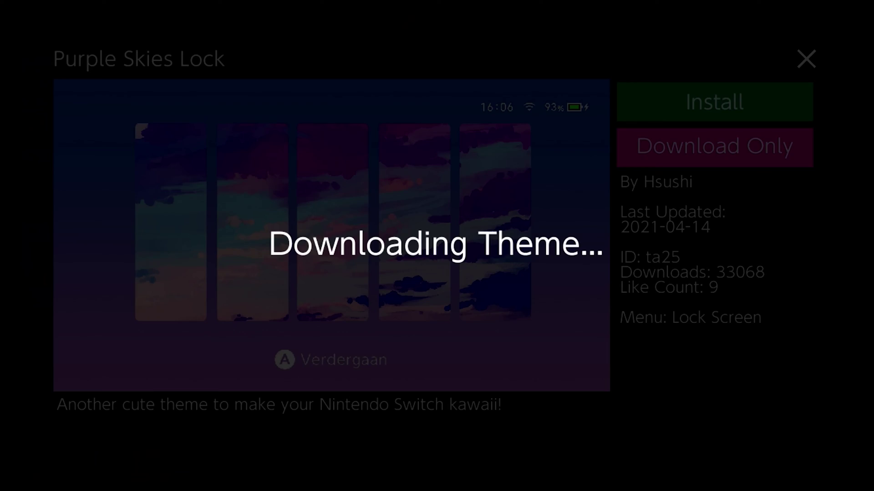
pyautogui.press('Right')
pyautogui.press('Return')
pyautogui.press('Down')
pyautogui.press('Down')
pyautogui.press('Return')
pyautogui.press('Down')
pyautogui.press('Return')
pyautogui.press('Down')
pyautogui.press('Down')
pyautogui.press('Return')
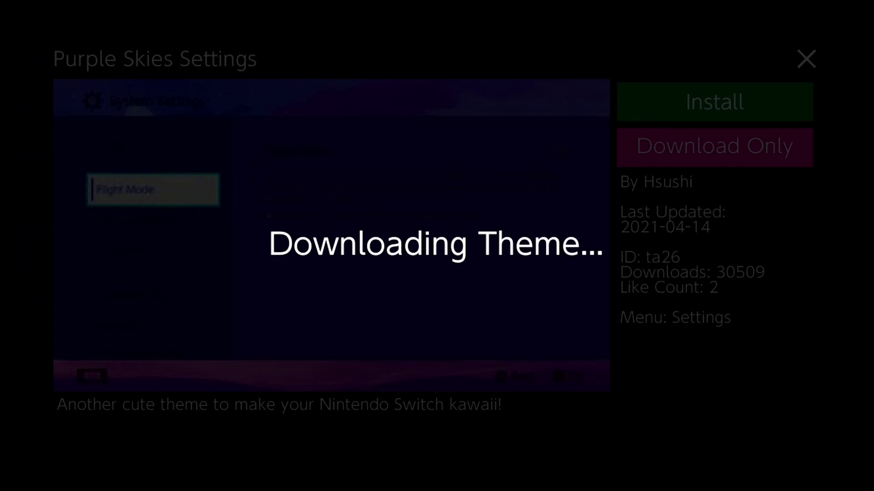
# Close the pack and launch Stardew Valley with a user profile to reach hbmenu.
pyautogui.press('Escape')
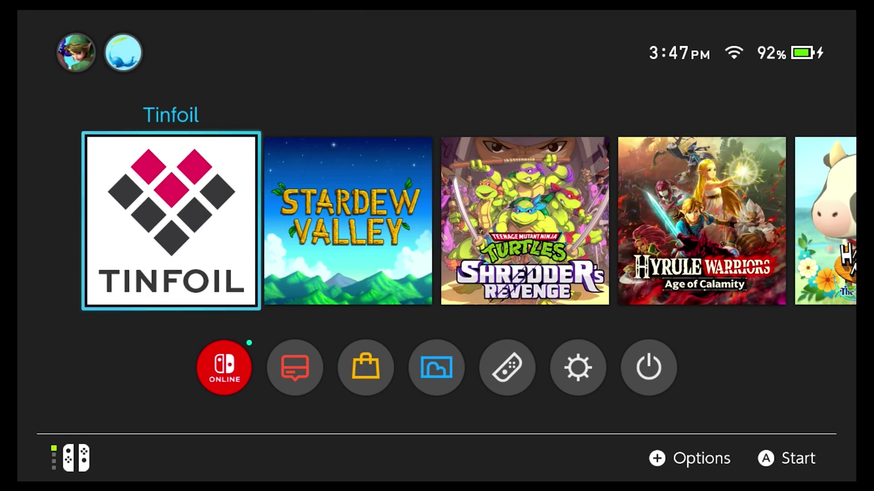
pyautogui.press('Right')
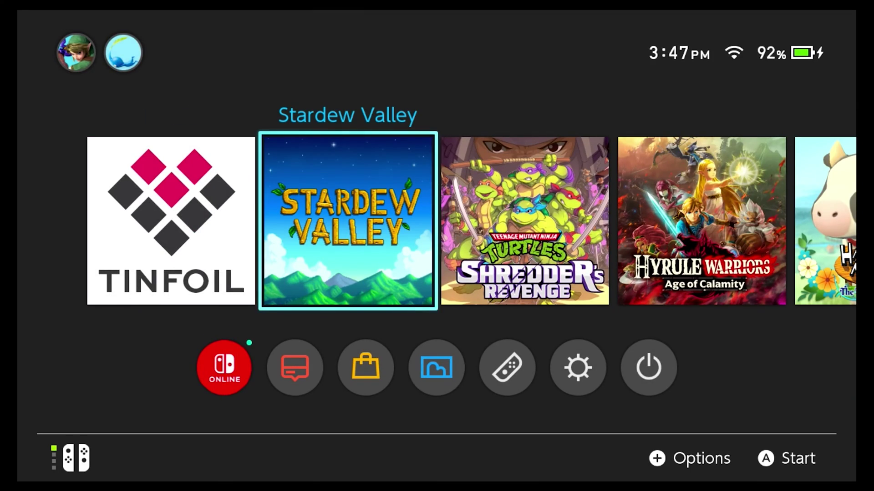
pyautogui.press('Return')
pyautogui.press('Up')
pyautogui.press('Return')
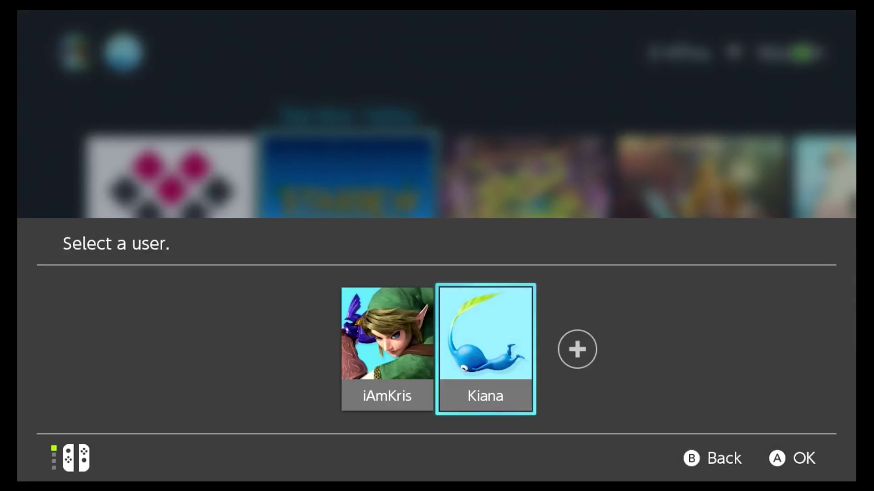
pyautogui.press('Return')
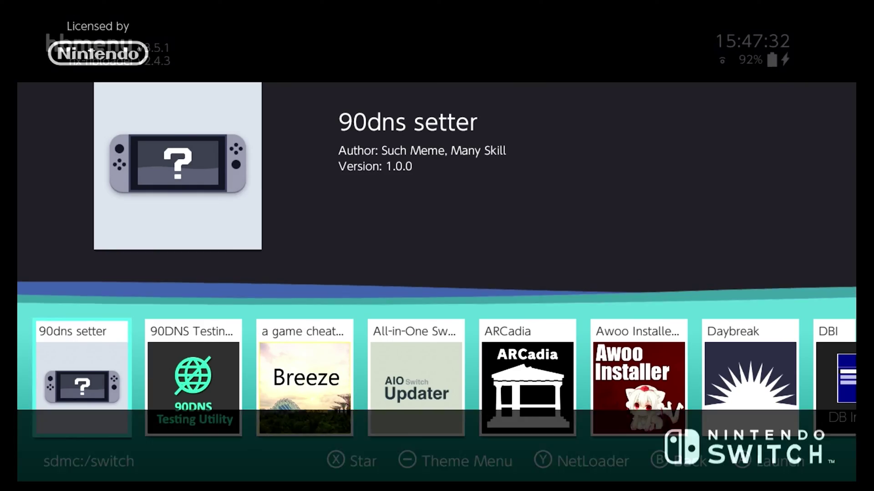
pyautogui.press('Right')
pyautogui.press('Right')
pyautogui.press('Right')
pyautogui.press('Right')
pyautogui.press('Right')
pyautogui.press('Right')
pyautogui.press('Right')
pyautogui.press('Right')
pyautogui.press('Right')
pyautogui.press('Right')
pyautogui.press('Right')
pyautogui.press('Right')
pyautogui.press('Right')
pyautogui.press('Right')
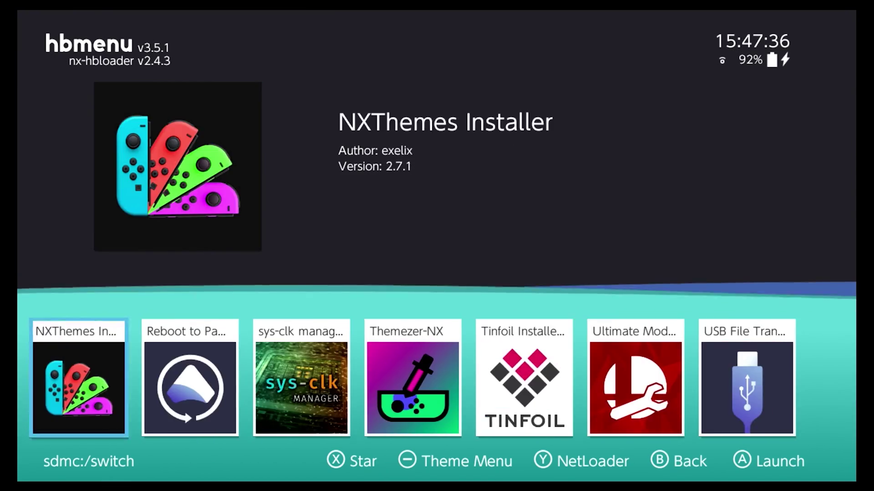
# Launch NXThemes Installer, extract the home menu, and get past the info pages.
pyautogui.press('Return')
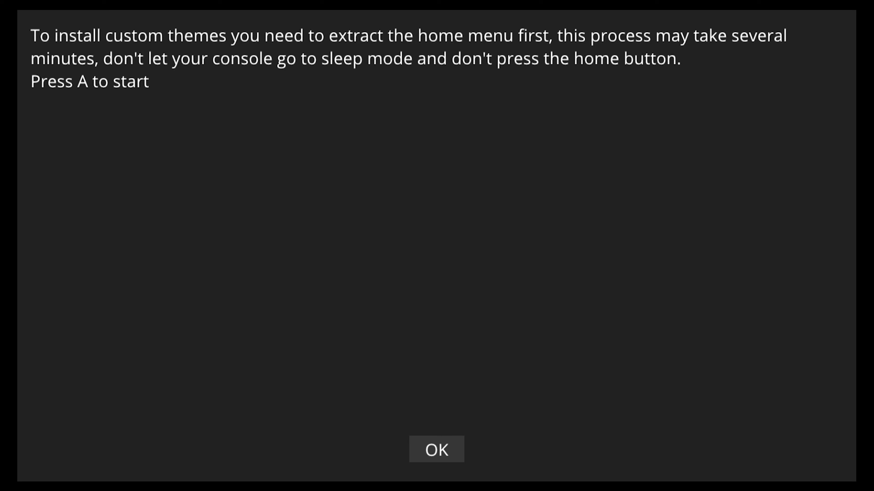
pyautogui.press('Return')
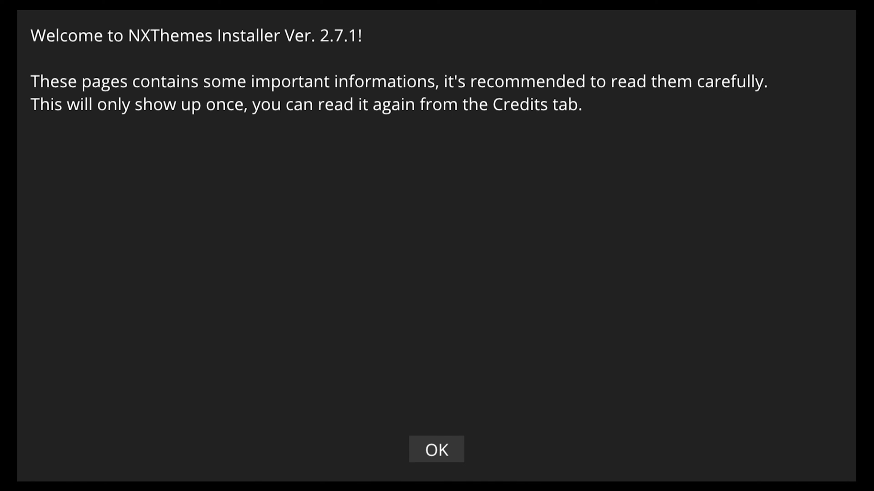
pyautogui.press('Return')
pyautogui.press('Return')
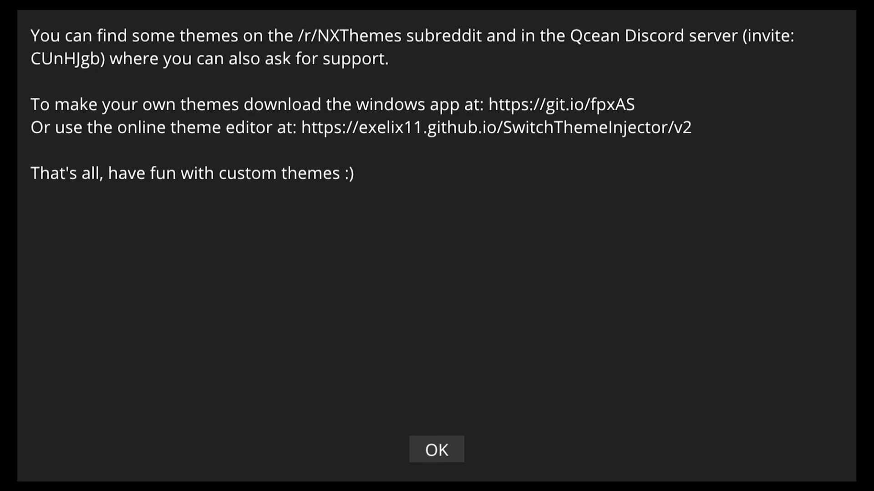
pyautogui.press('Return')
# Install the Purple Skies themes from the ThemezerNX folder and reboot the console.
pyautogui.press('Right')
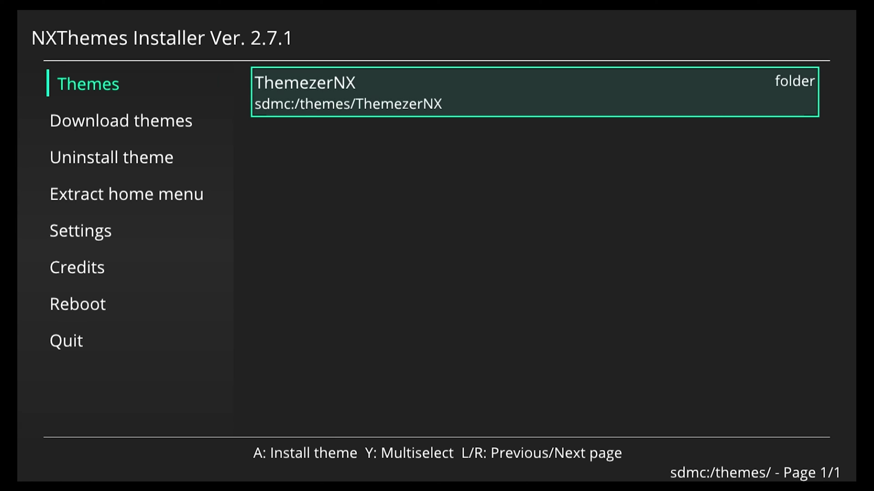
pyautogui.press('Return')
pyautogui.press('Return')
pyautogui.press('Return')
pyautogui.press('Return')
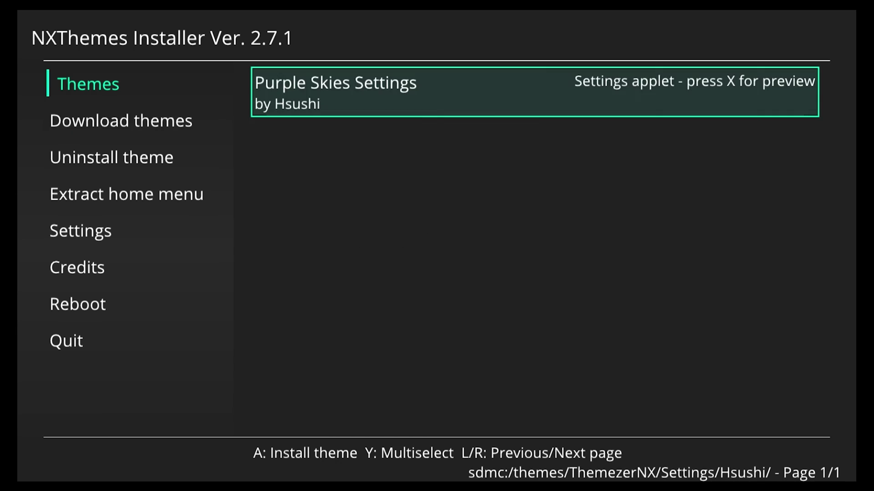
pyautogui.press('Left')
pyautogui.press('Down')
pyautogui.press('Down')
pyautogui.press('Down')
pyautogui.press('Down')
pyautogui.press('Down')
pyautogui.press('Down')
pyautogui.press('Return')
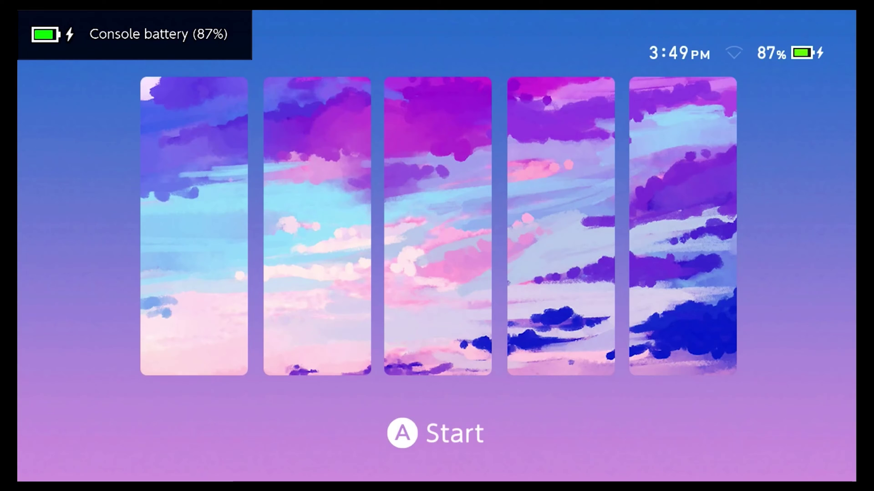
# Unlock the console and check Purple Skies on the home screen and System Settings.
pyautogui.press('Return')
pyautogui.press('Right')
pyautogui.press('Right')
pyautogui.press('Right')
pyautogui.press('Right')
pyautogui.press('Right')
pyautogui.press('Right')
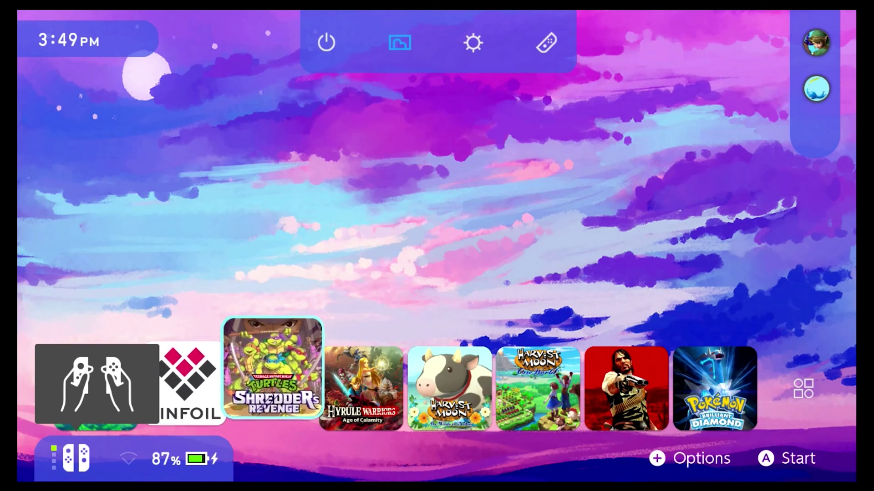
pyautogui.press('Left')
pyautogui.press('Left')
pyautogui.press('Left')
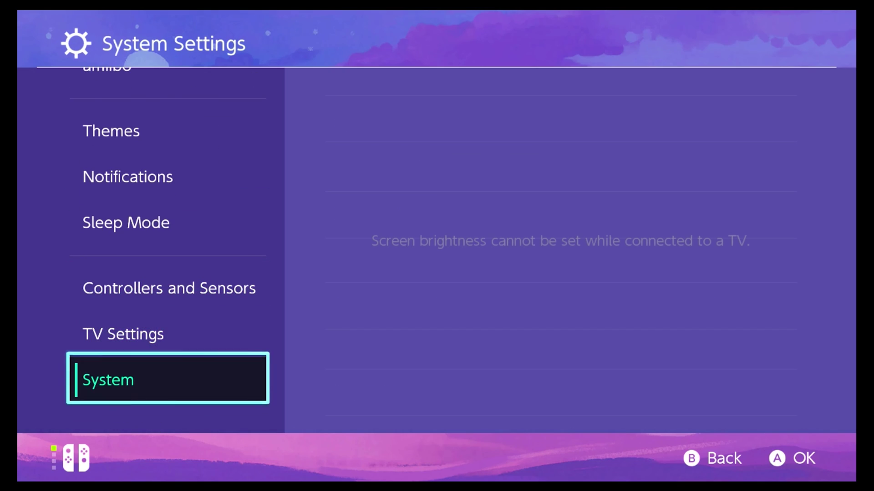
pyautogui.press('Escape')
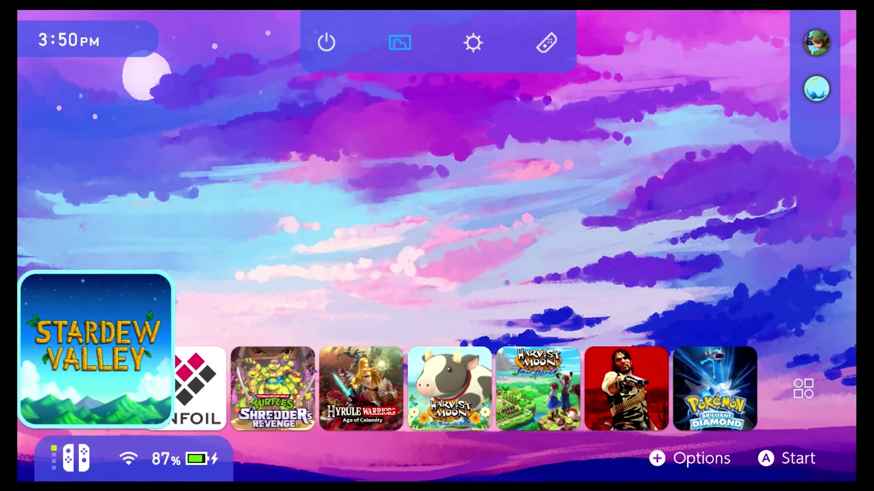
# Open Album from the top shortcuts to launch hbmenu.
pyautogui.press('Right')
pyautogui.press('Right')
pyautogui.press('Up')
pyautogui.press('Right')
pyautogui.press('Right')
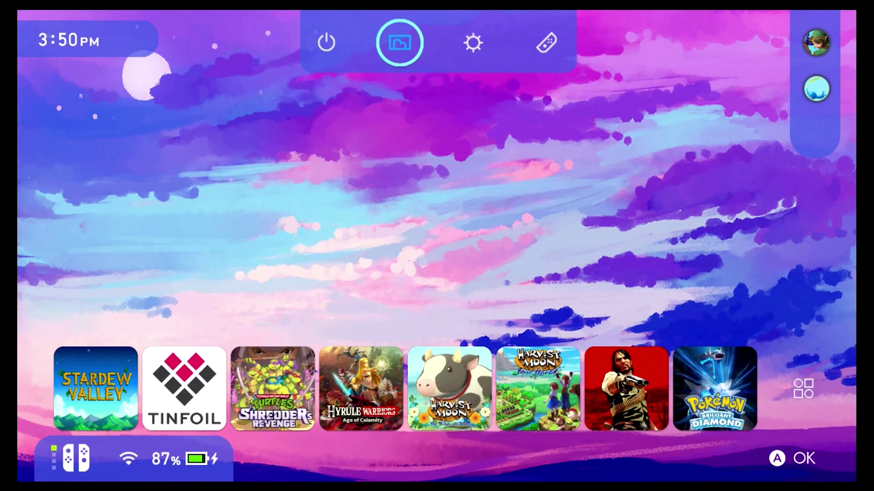
pyautogui.press('Return')
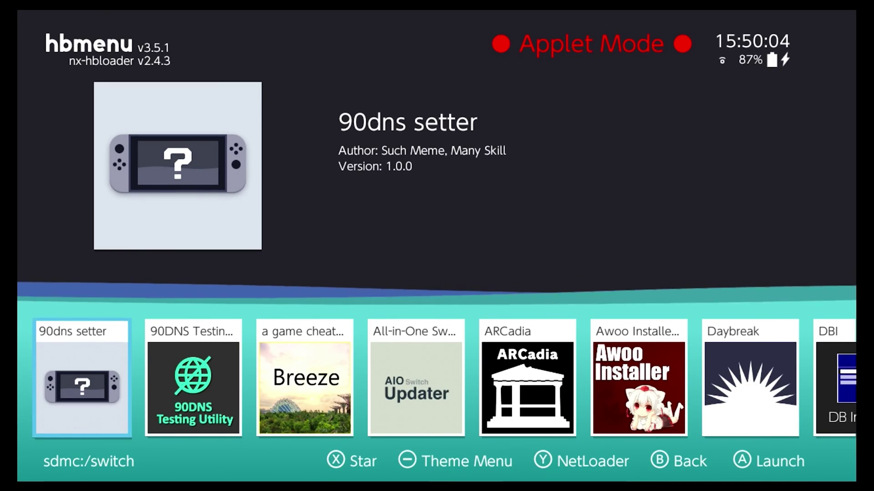
# Launch Stardew Valley with a user for full hbmenu access, then start NXThemes Installer.
pyautogui.press('Return')
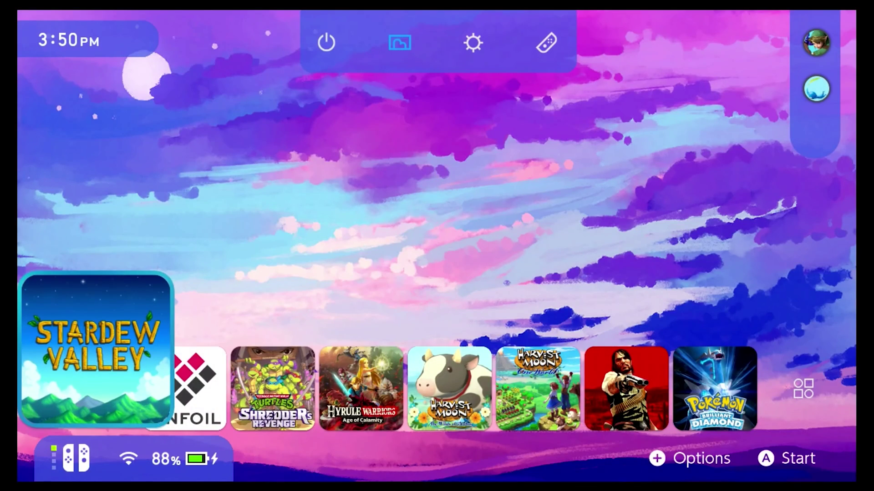
pyautogui.press('Return')
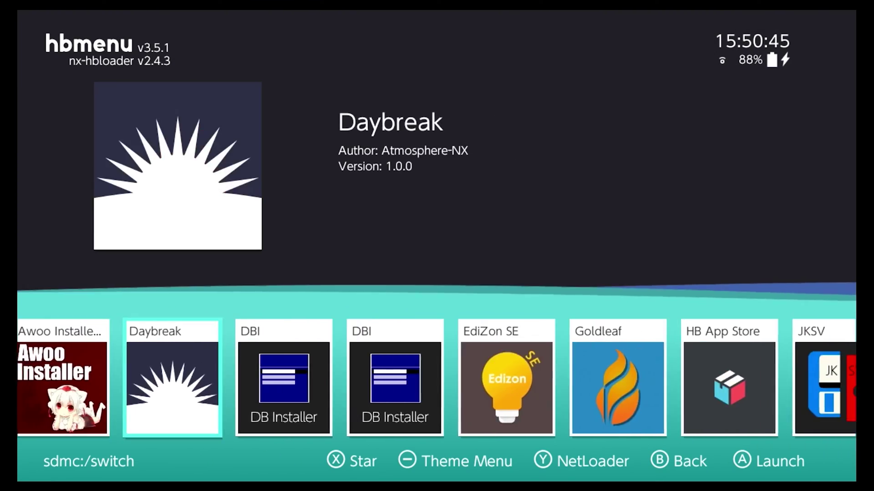
pyautogui.press('Right')
pyautogui.press('Right')
pyautogui.press('Right')
pyautogui.press('Right')
pyautogui.press('Right')
pyautogui.press('Right')
pyautogui.press('Right')
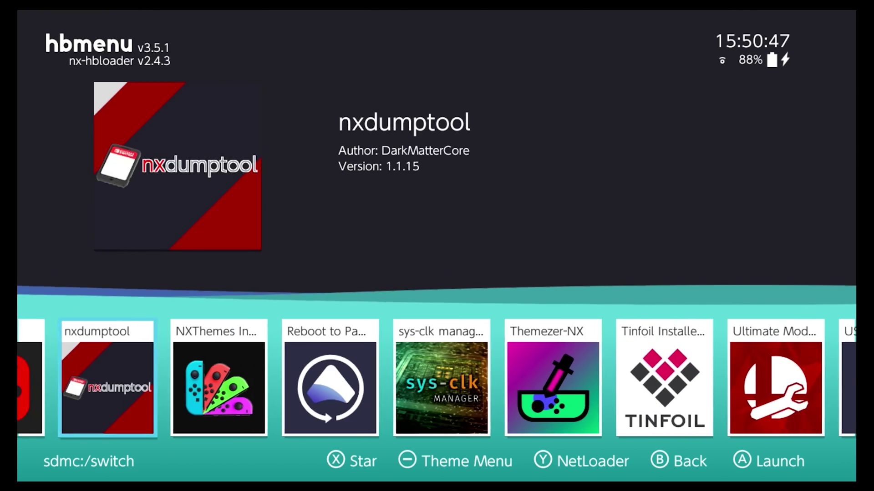
pyautogui.press('Right')
pyautogui.press('Return')
# Open the Download themes page, keeping Themezer.net as the provider.
pyautogui.press('Down')
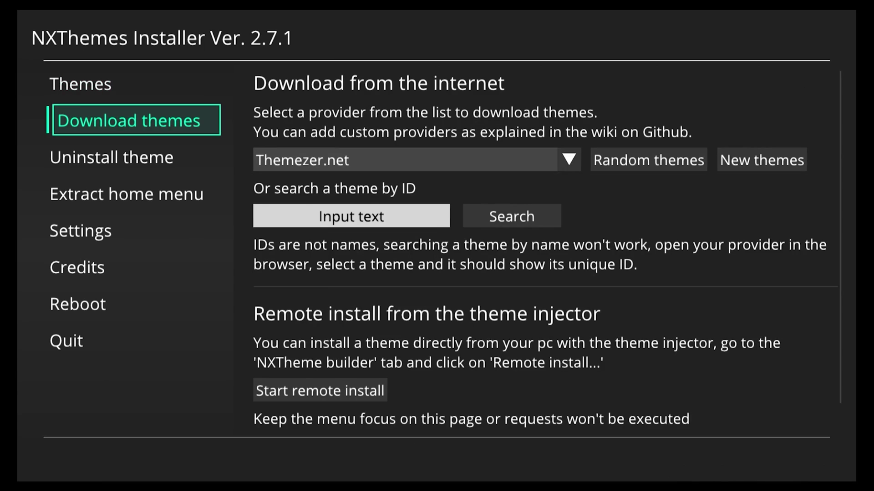
pyautogui.press('Right')
pyautogui.press('Return')
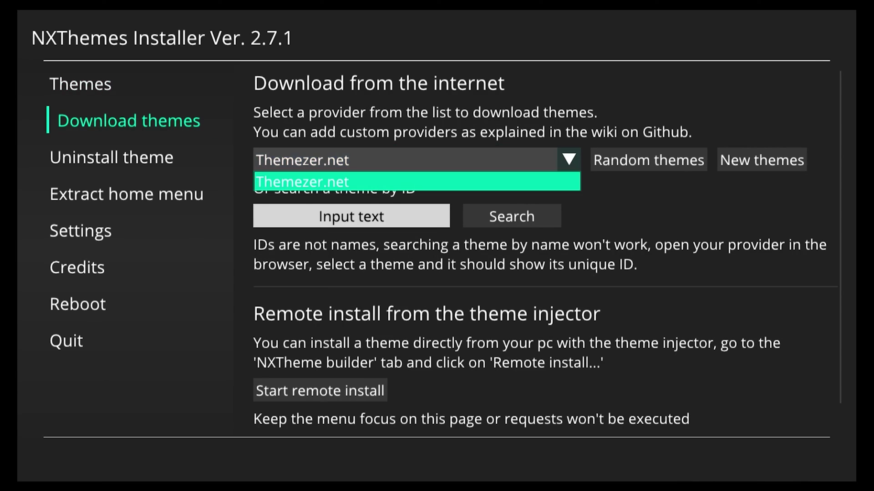
pyautogui.press('Return')
pyautogui.press('Down')
pyautogui.press('Right')
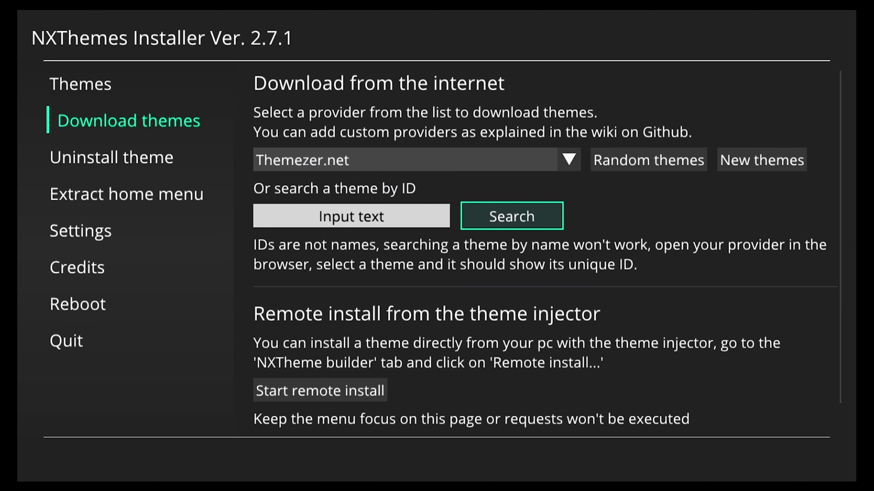
pyautogui.press('Left')
# Enter 'zelda' as the search text and run the theme search.
pyautogui.press('Return')
pyautogui.press('Down')
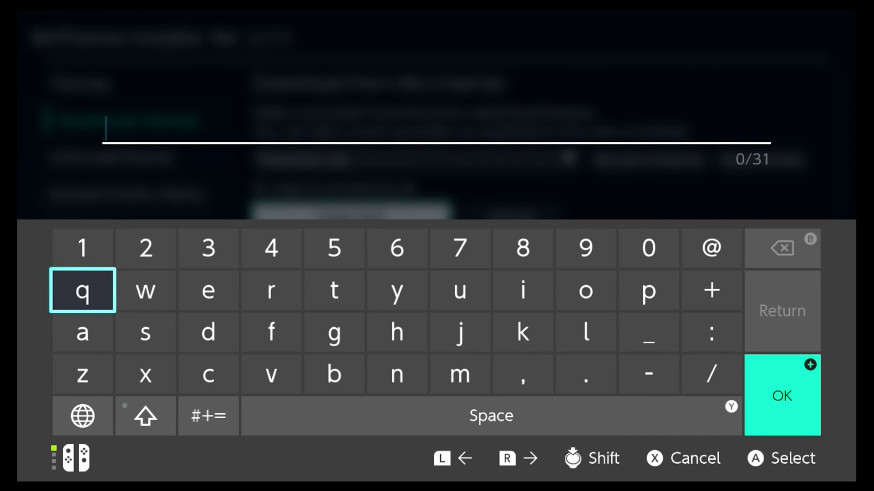
pyautogui.press('Down')
pyautogui.press('Down')
pyautogui.write('z')
pyautogui.press('Up')
pyautogui.press('Right')
pyautogui.press('Right')
pyautogui.press('Up')
pyautogui.write('e')
pyautogui.press('Down')
pyautogui.press('Left')
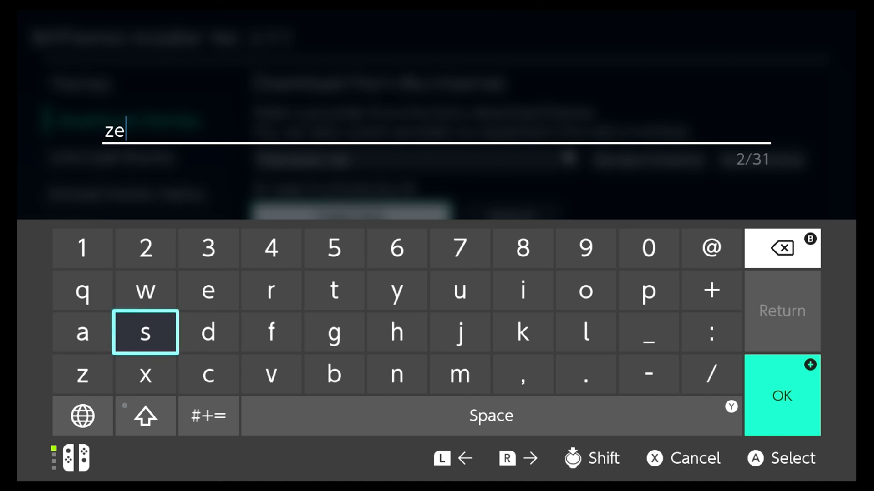
pyautogui.press('Left')
pyautogui.press('Left')
pyautogui.press('Left')
pyautogui.press('Left')
pyautogui.press('Left')
pyautogui.write('l')
pyautogui.press('Left')
pyautogui.press('Left')
pyautogui.press('Left')
pyautogui.press('Left')
pyautogui.press('Left')
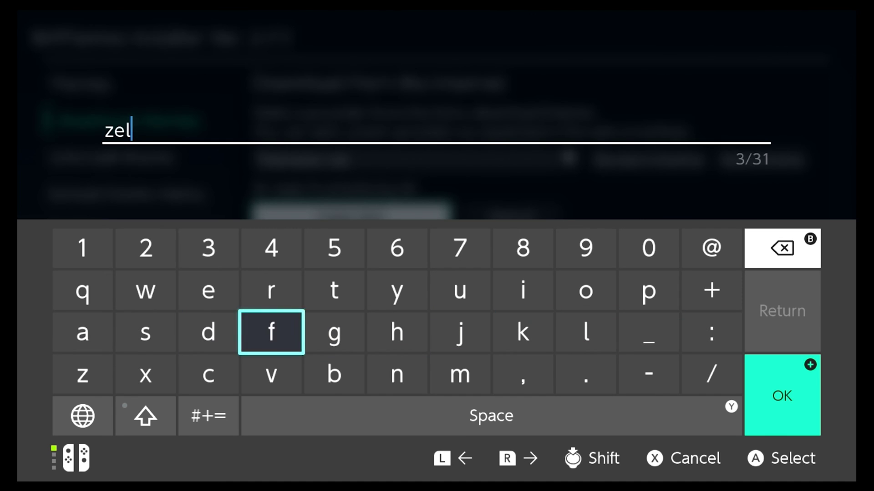
pyautogui.press('Left')
pyautogui.write('d')
pyautogui.press('Left')
pyautogui.press('Return')
pyautogui.press('Right')
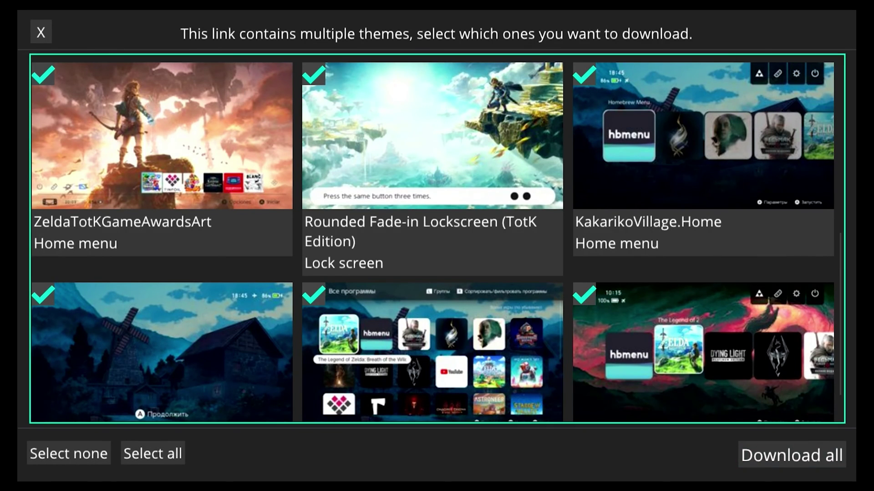
# Clear every theme checkmark with Select none.
pyautogui.press('Down')
pyautogui.press('Right')
pyautogui.press('Left')
pyautogui.press('Return')
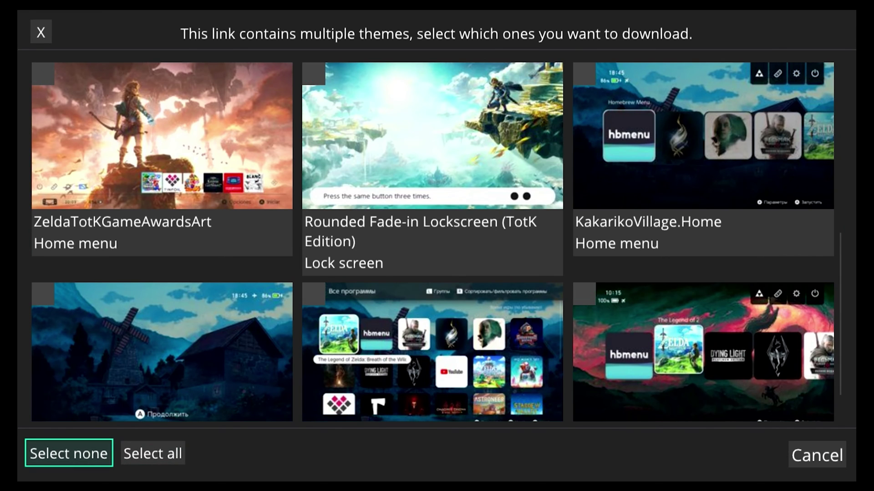
# Tick only the Minimalist Zelda Remastered Home menu theme and download it.
pyautogui.press('Up')
pyautogui.press('Up')
pyautogui.press('Right')
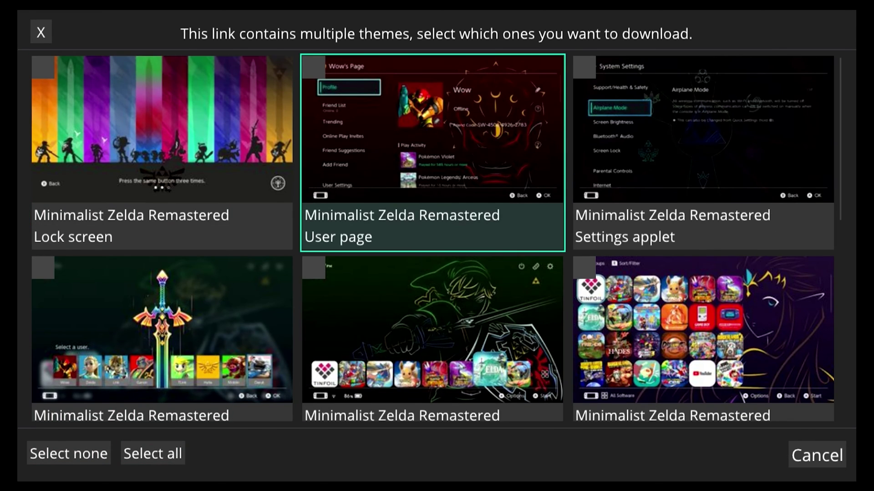
pyautogui.press('Left')
pyautogui.press('Down')
pyautogui.press('Right')
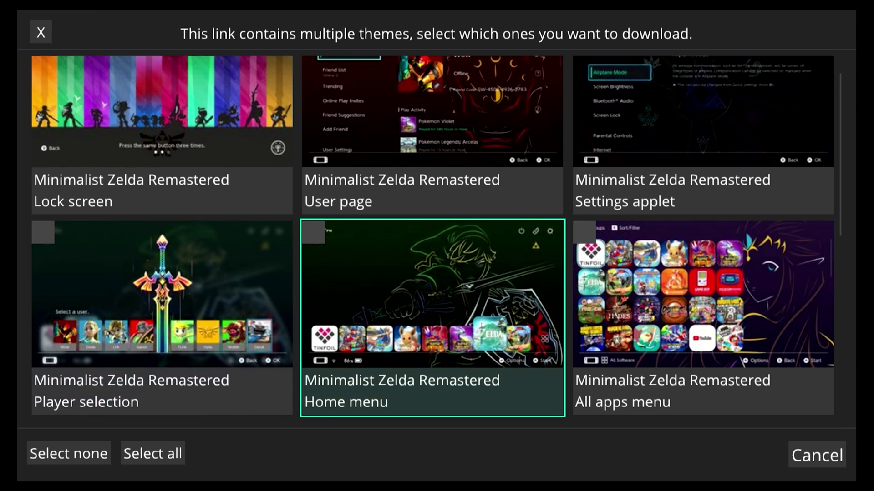
pyautogui.press('Return')
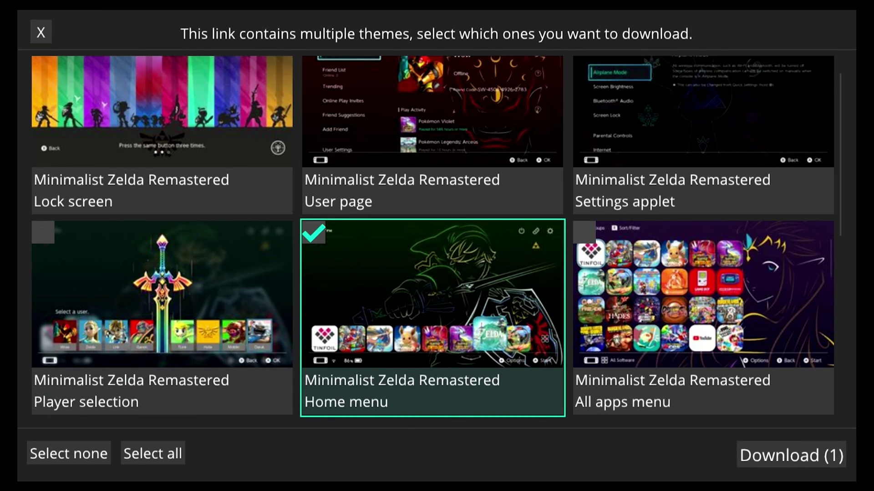
pyautogui.press('Down')
pyautogui.press('Right')
pyautogui.press('Down')
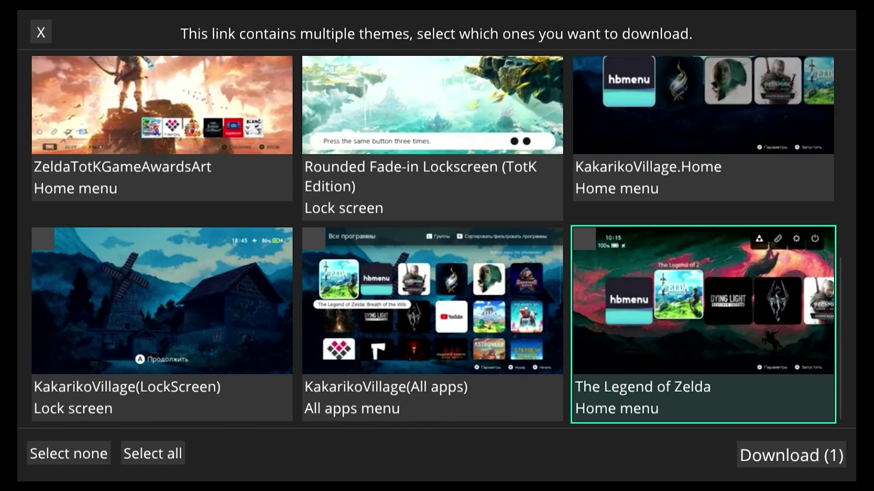
pyautogui.press('Down')
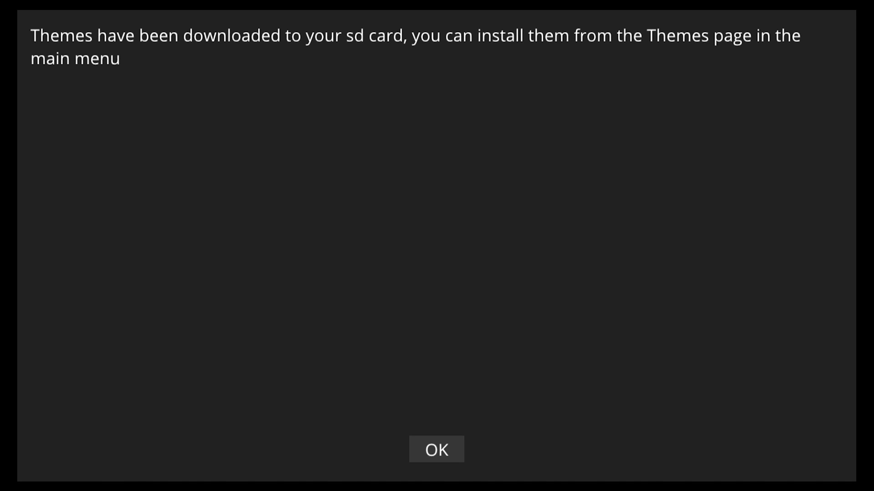
# Dismiss the download notice and Uninstall everything theme-related, confirming with YES.
pyautogui.press('Return')
pyautogui.press('Left')
pyautogui.press('Up')
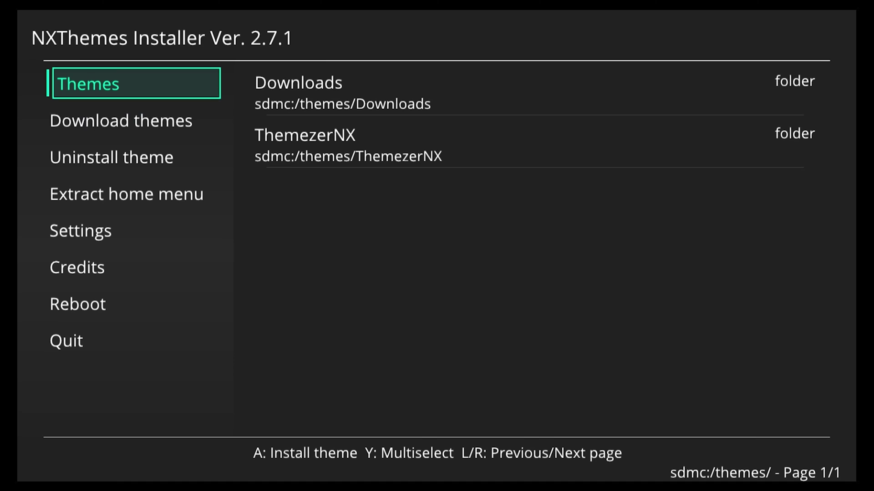
pyautogui.press('Down')
pyautogui.press('Down')
pyautogui.press('Right')
pyautogui.press('Right')
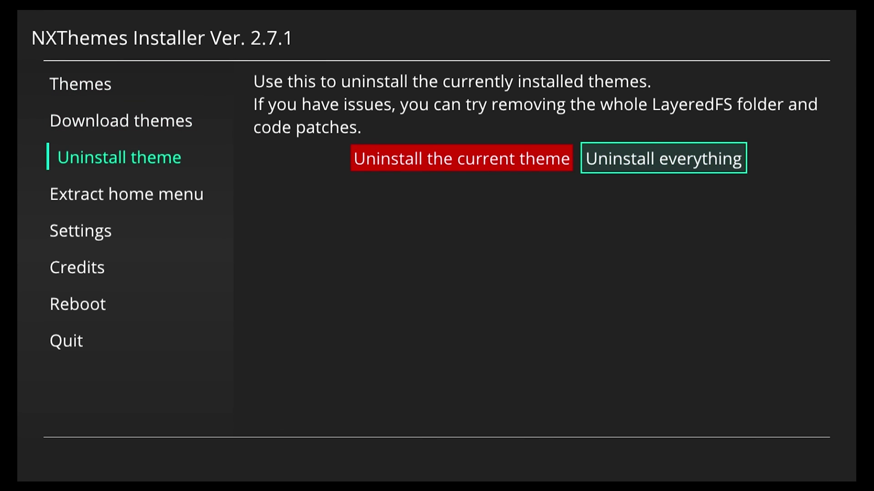
pyautogui.press('Return')
pyautogui.press('Return')
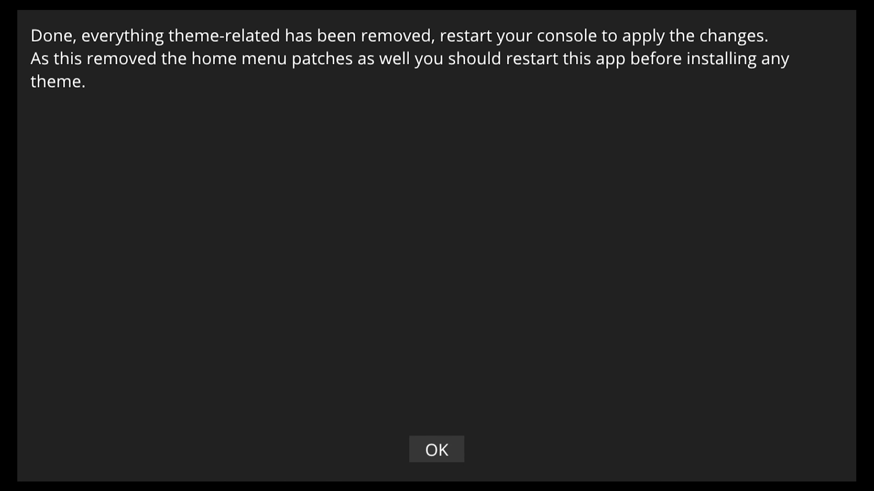
pyautogui.press('Return')
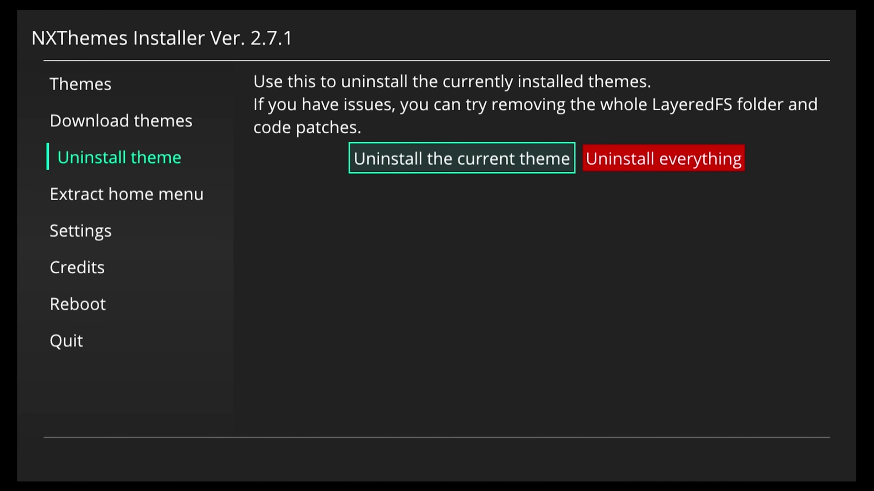
# Dismiss the removal notice and move down the side menu to the Reboot option.
pyautogui.press('Left')
pyautogui.press('Down')
pyautogui.press('Down')
pyautogui.press('Down')
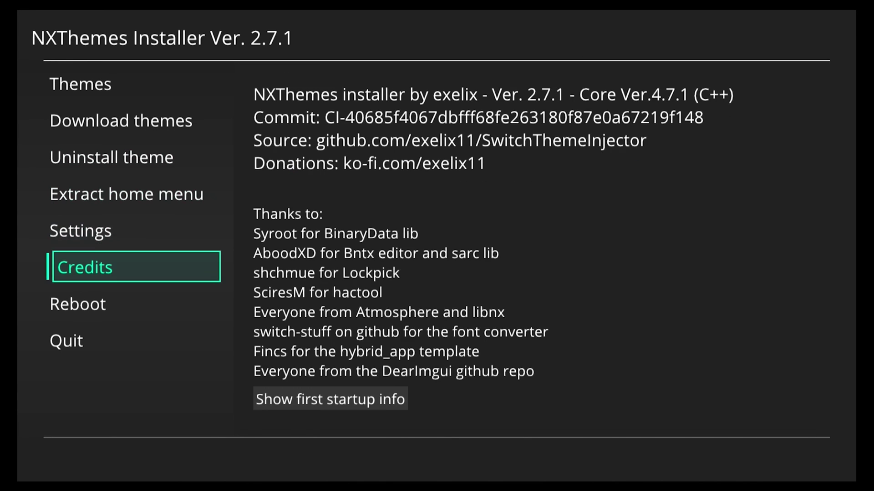
pyautogui.press('Down')
pyautogui.press('Right')
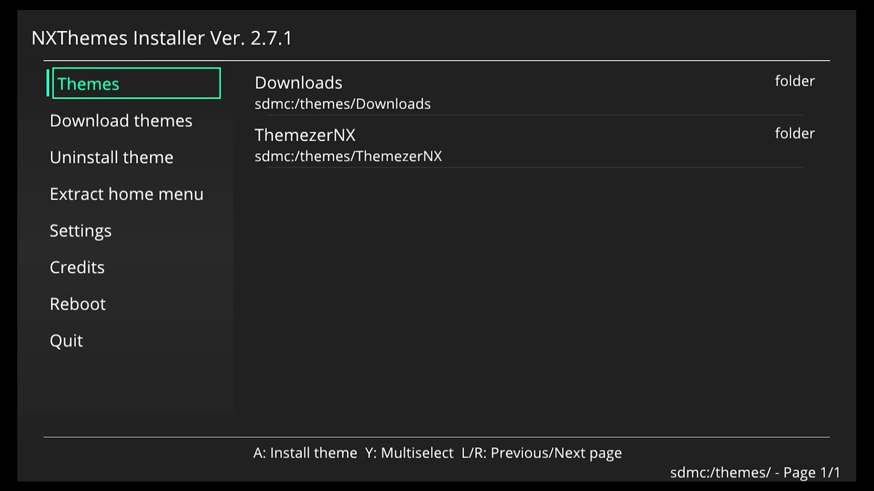
# Install Minimalist Zelda Remastered from Downloads > Group 1, then move down the sidebar toward Reboot.
pyautogui.press('Right')
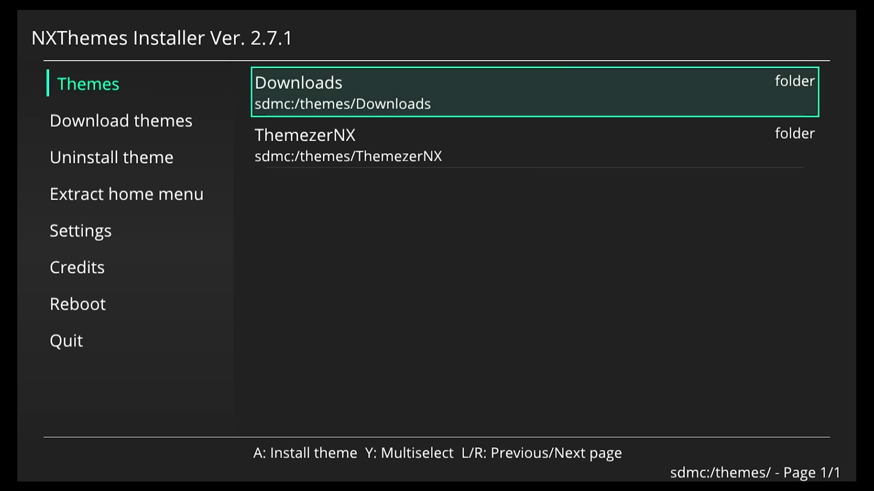
pyautogui.press('Left')
pyautogui.press('Right')
pyautogui.press('Return')
pyautogui.press('Return')
pyautogui.press('Left')
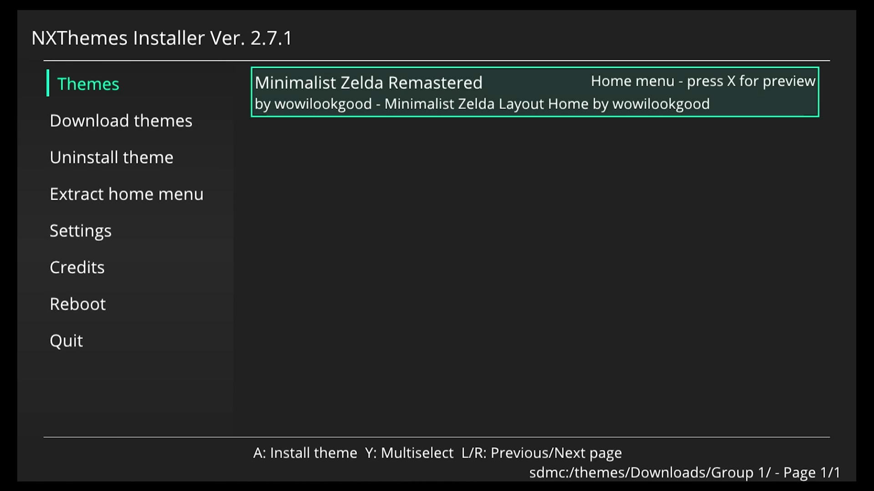
pyautogui.press('Left')
pyautogui.press('Down')
pyautogui.press('Down')
pyautogui.press('Down')
pyautogui.press('Down')
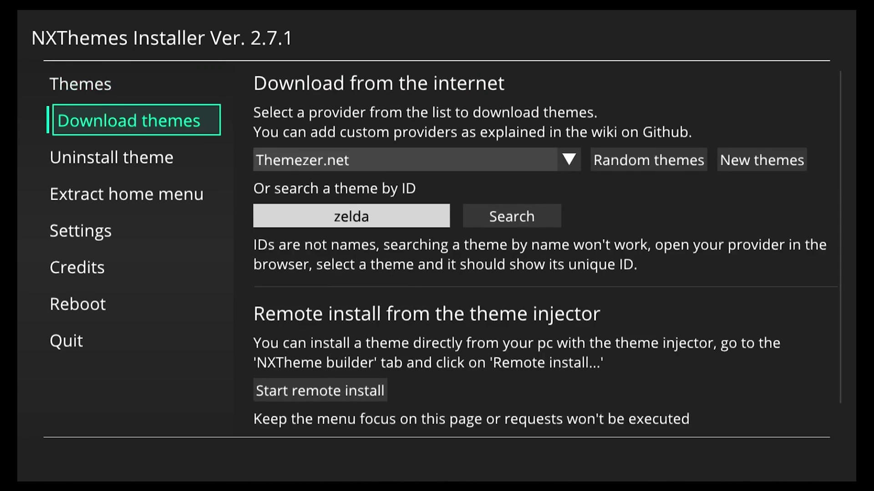
pyautogui.press('Down')
pyautogui.press('Down')
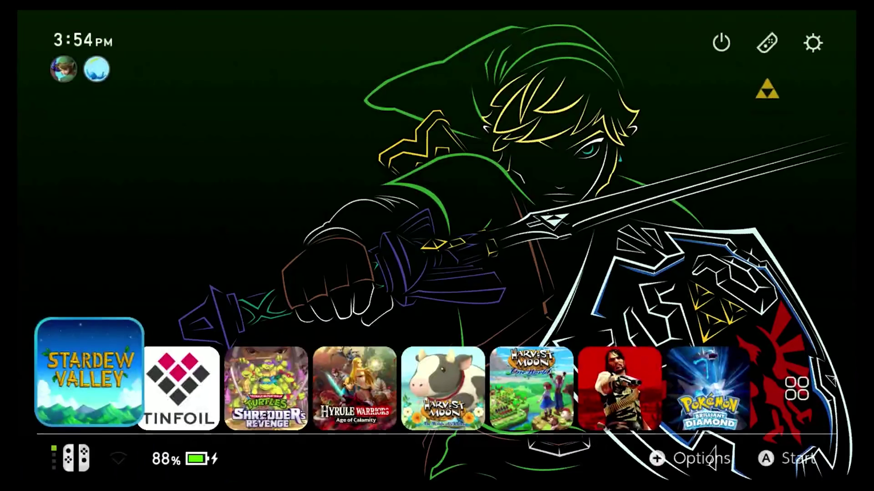
pyautogui.press('Right')
pyautogui.press('Right')
pyautogui.press('Right')
pyautogui.press('Right')
pyautogui.press('Right')
pyautogui.press('Right')
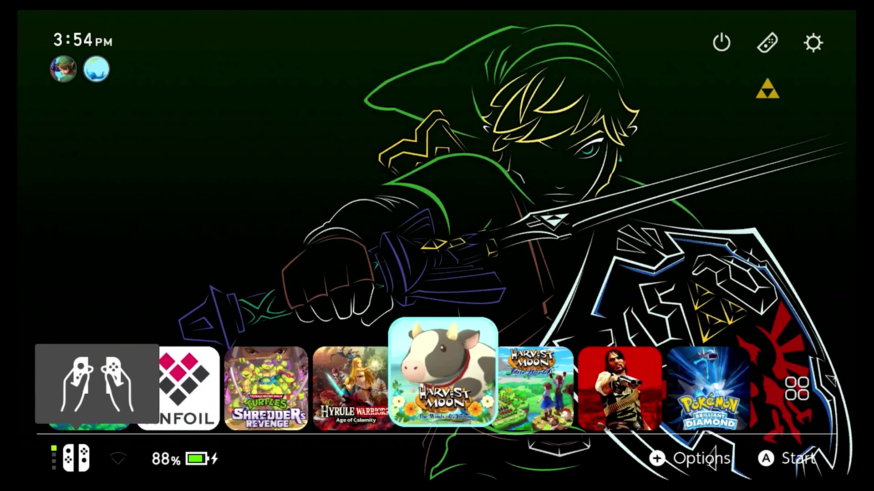